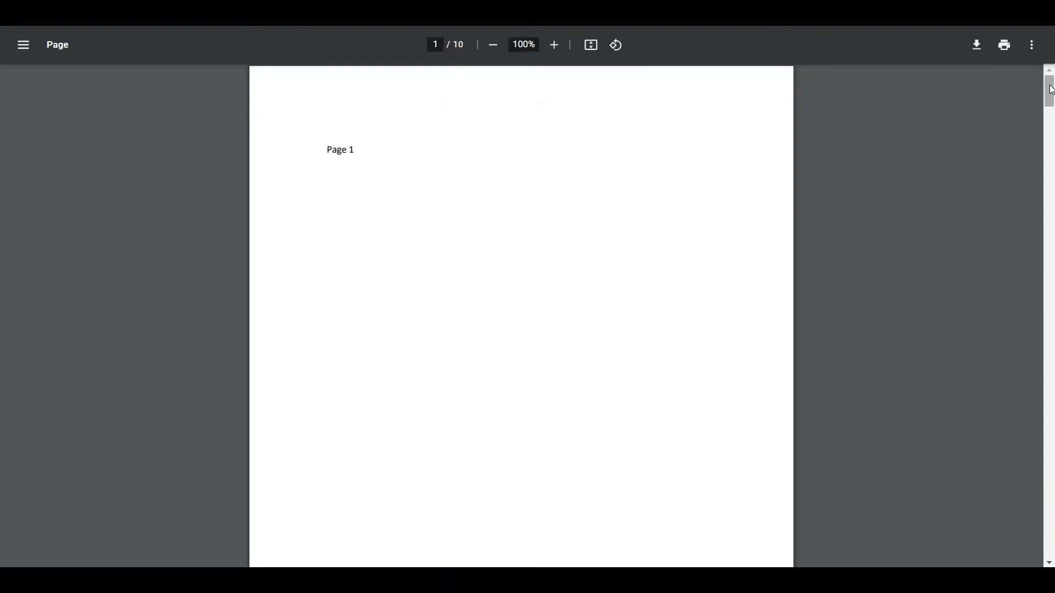
pyautogui.moveTo(1051, 90); pyautogui.dragTo(1041, 523)
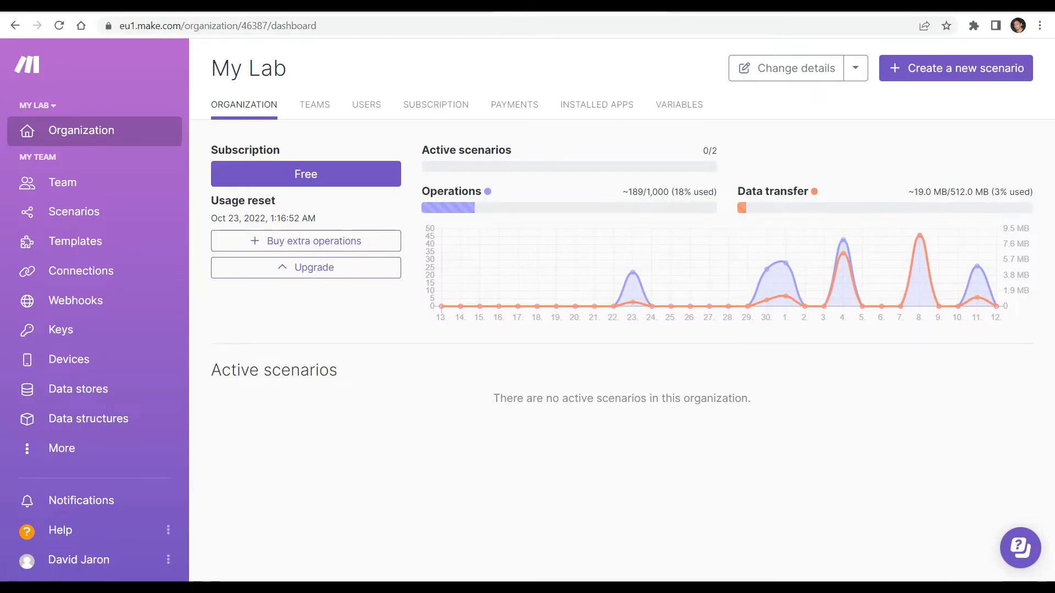
# Create a new Make scenario that starts with the Google Drive Download a File module.
pyautogui.click(941, 79)
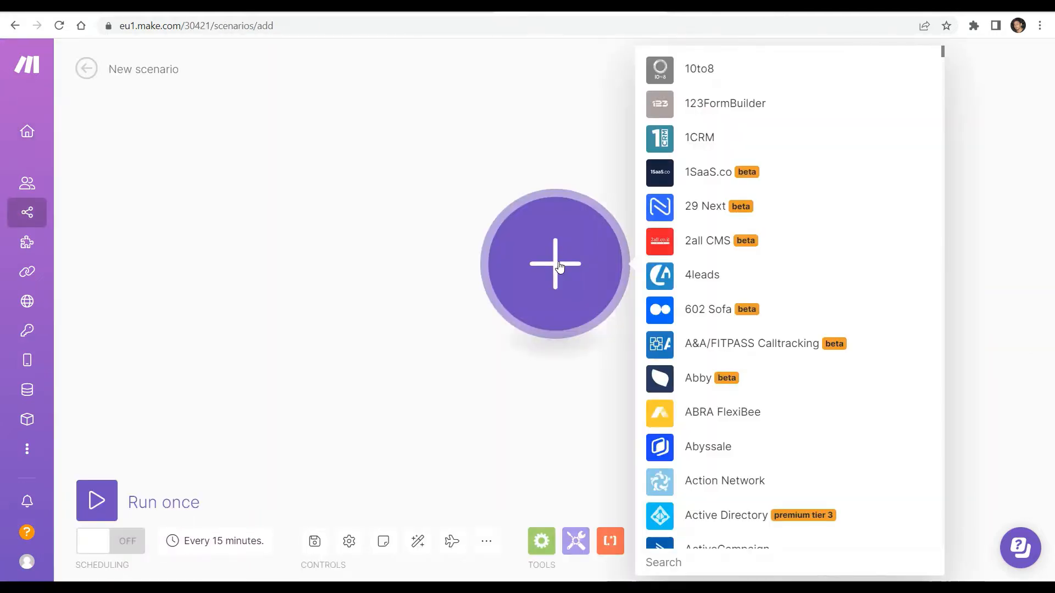
pyautogui.write('google drive')
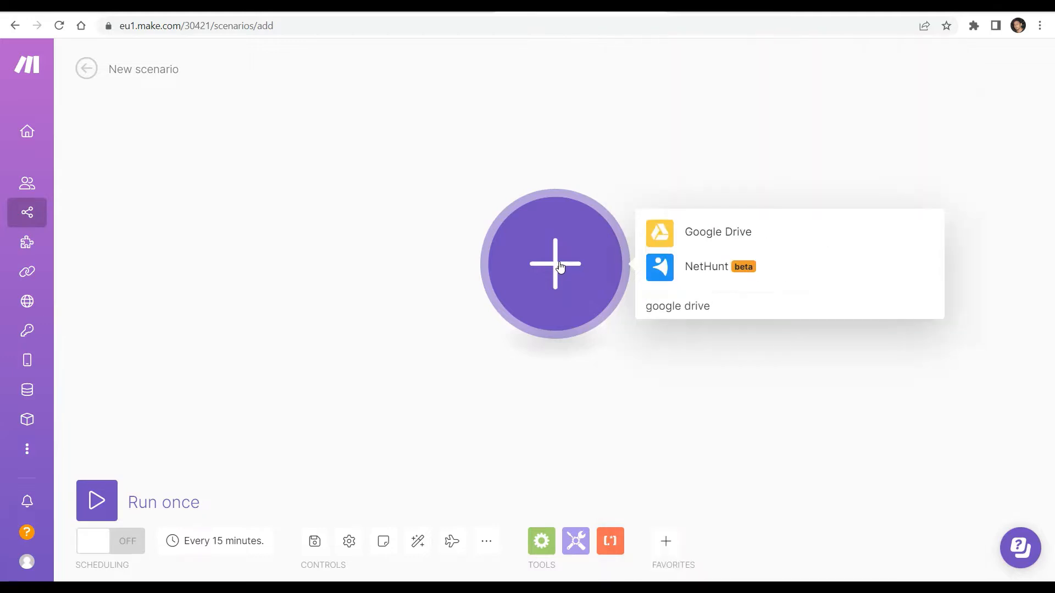
pyautogui.click(699, 233)
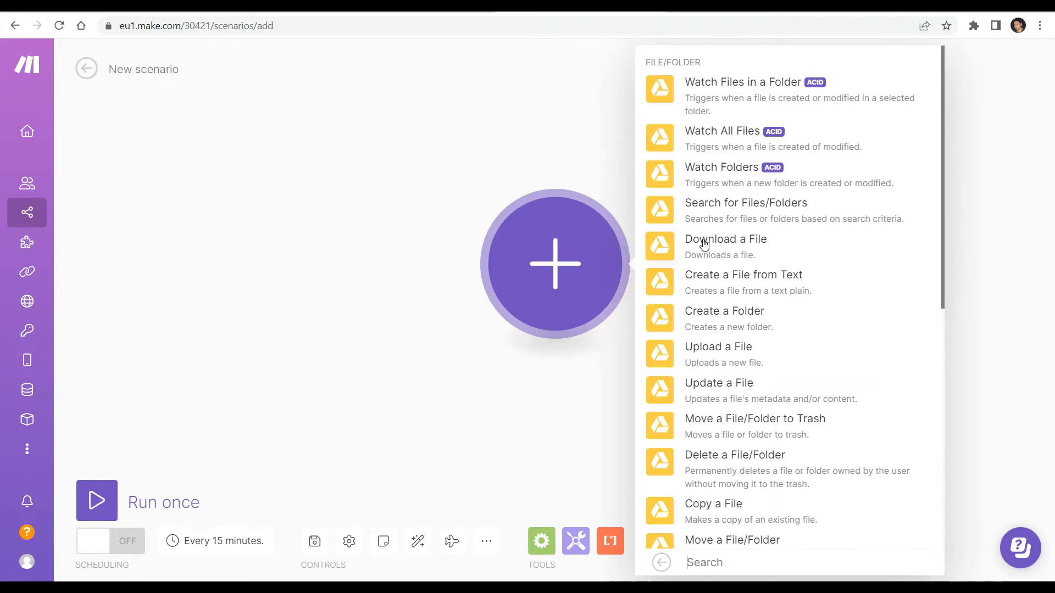
pyautogui.click(705, 245)
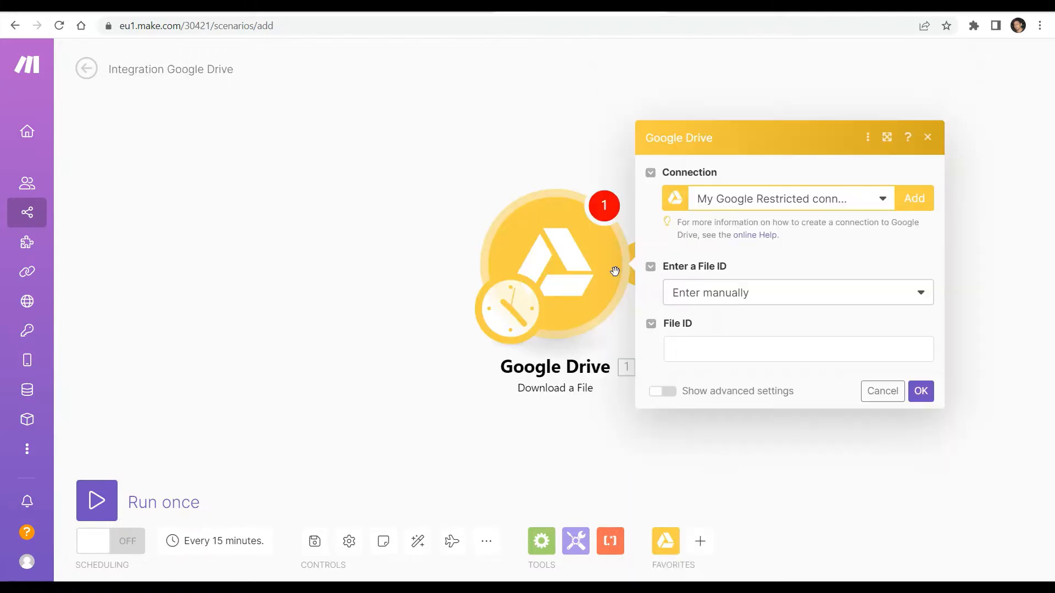
# Configure the download to select from the list the file split_by_barcode.pdf in Sample Folder on My Drive, and save the module.
pyautogui.click(921, 294)
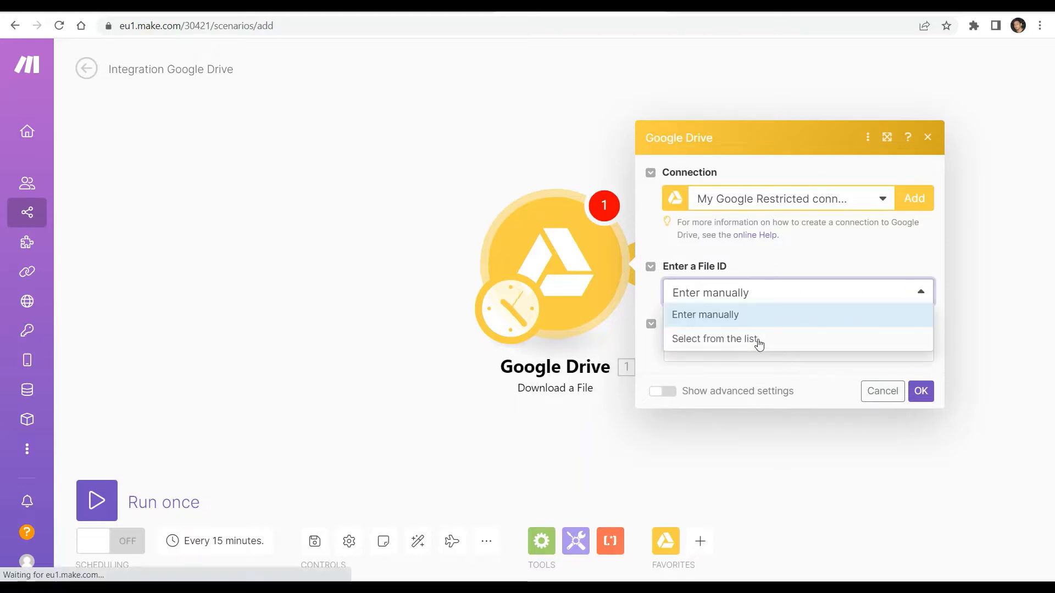
pyautogui.click(754, 341)
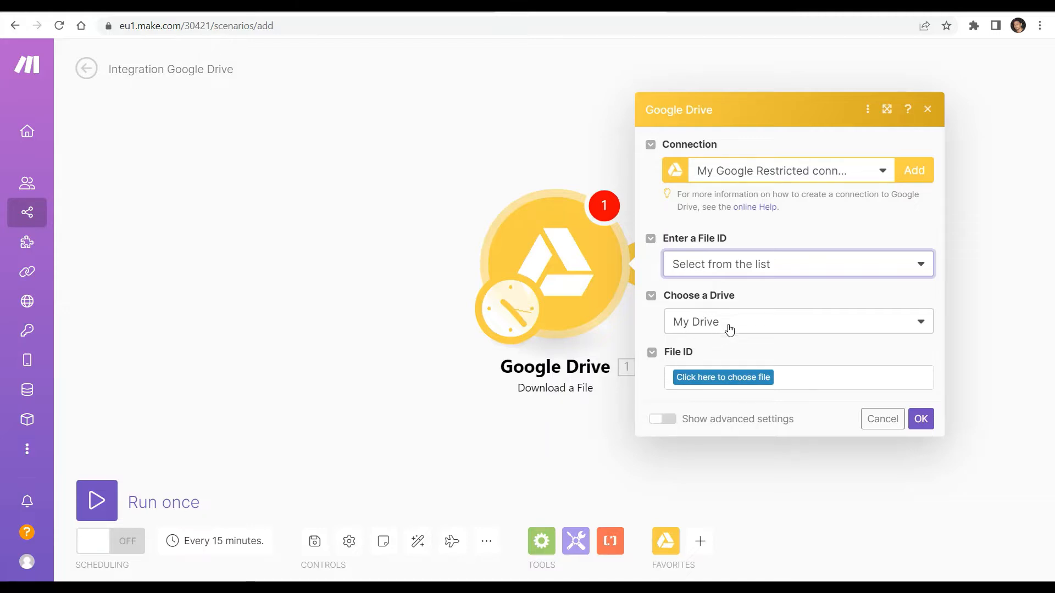
pyautogui.click(730, 378)
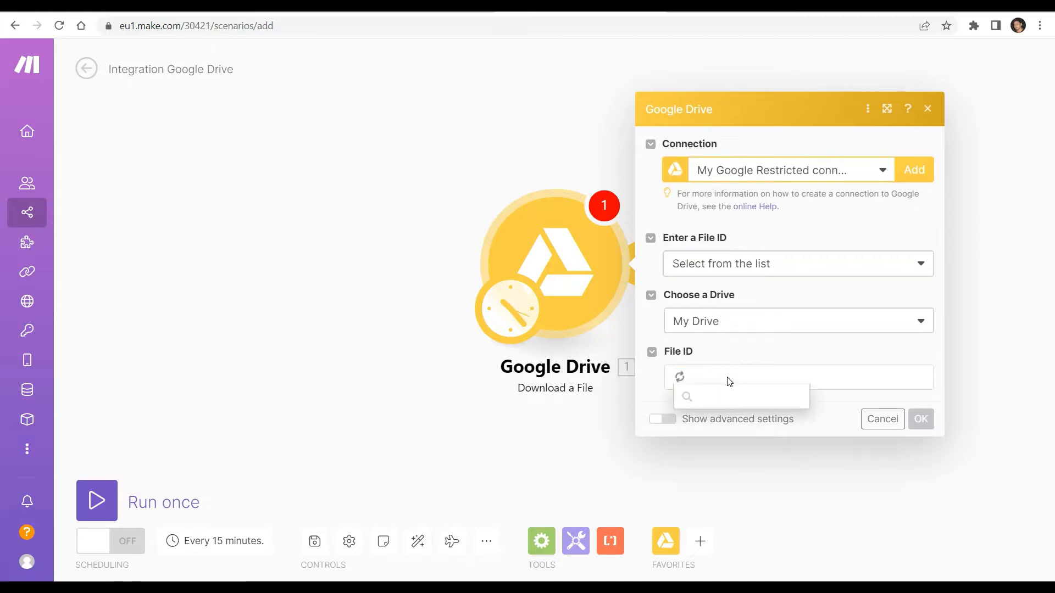
pyautogui.write('sample')
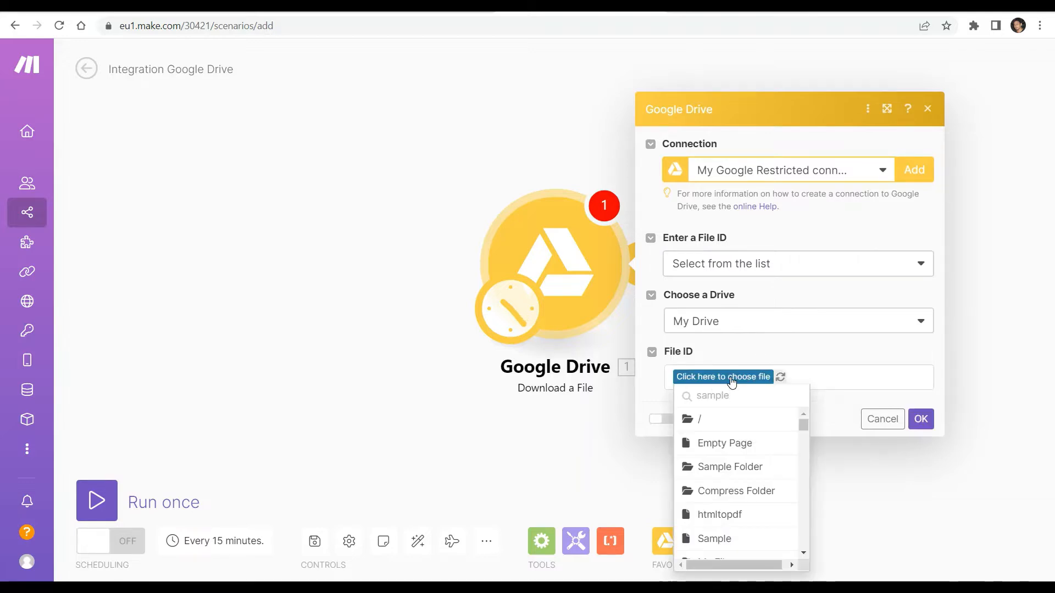
pyautogui.click(722, 468)
pyautogui.click(784, 379)
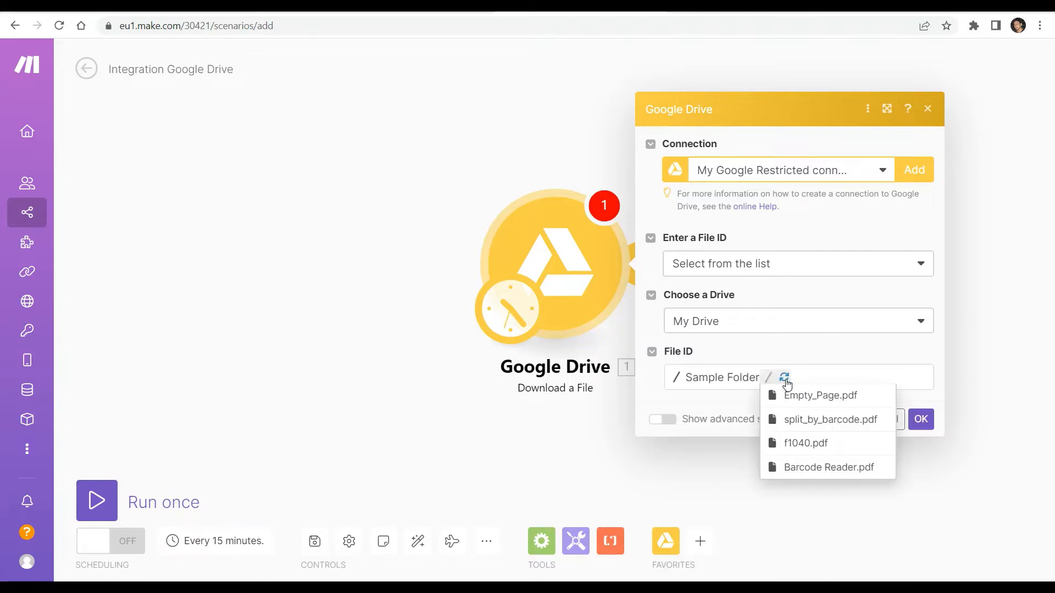
pyautogui.click(803, 422)
pyautogui.click(920, 419)
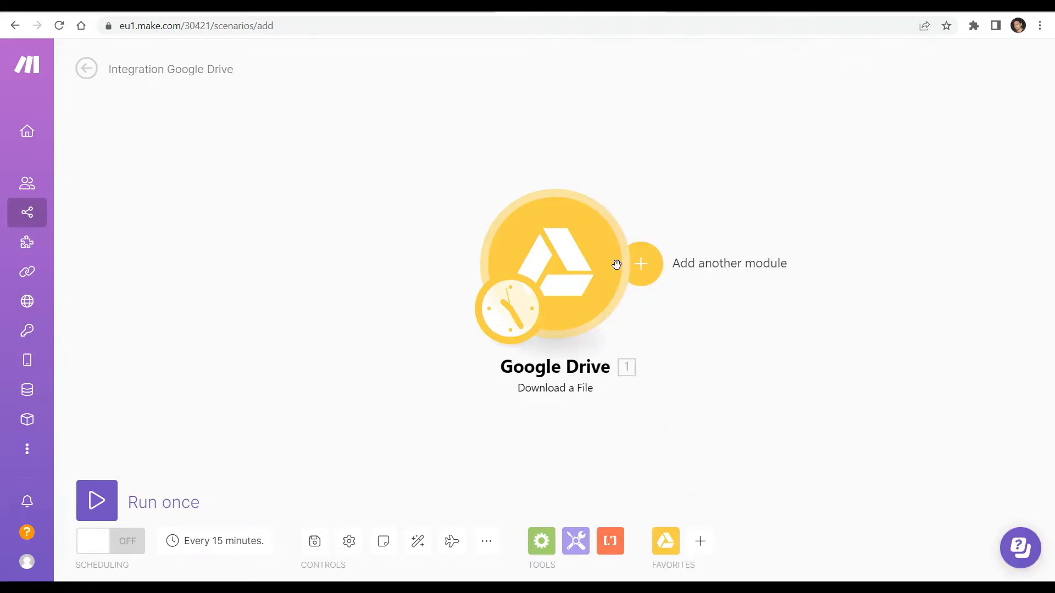
# Add a PDF.co Make an API Call module after the Google Drive module.
pyautogui.click(652, 270)
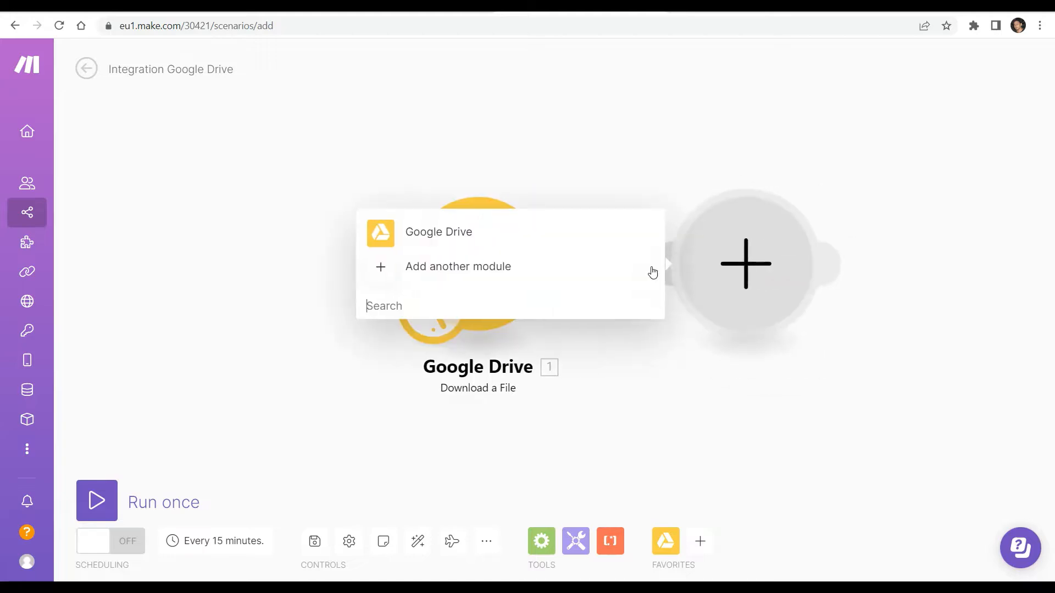
pyautogui.write('pdf')
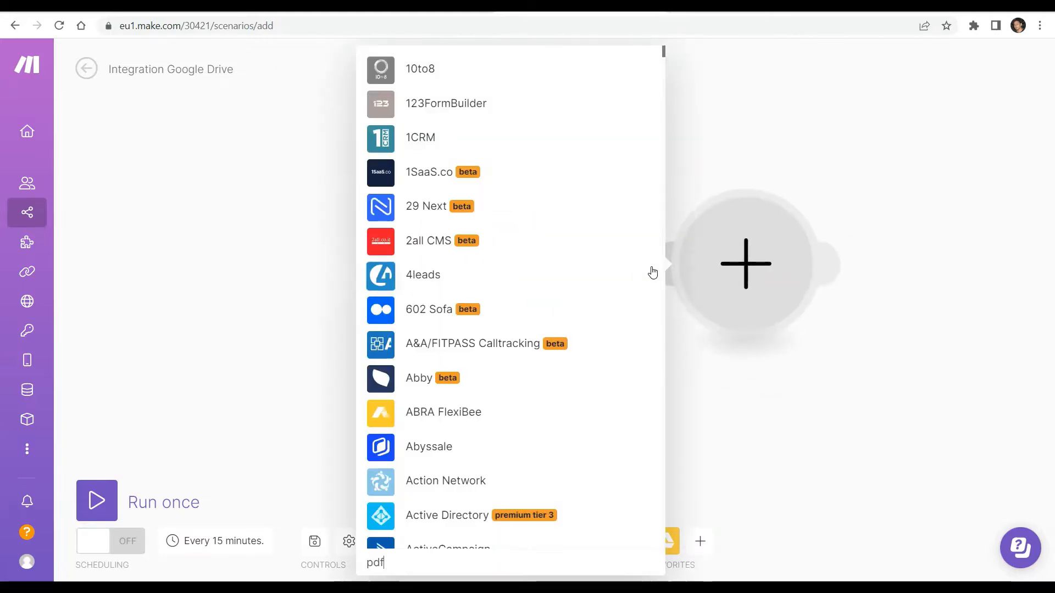
pyautogui.write('.co')
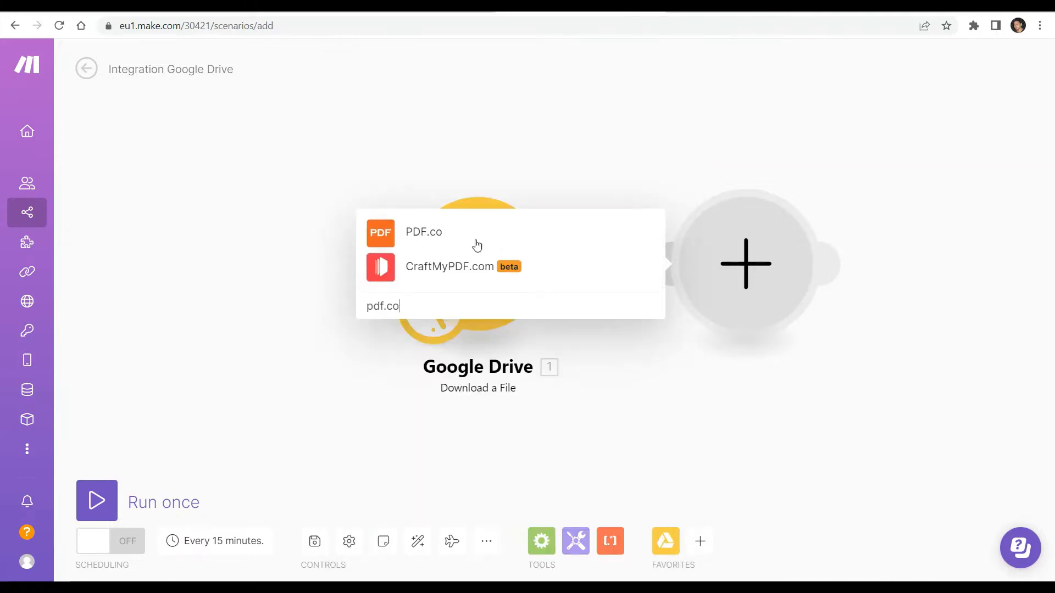
pyautogui.click(433, 233)
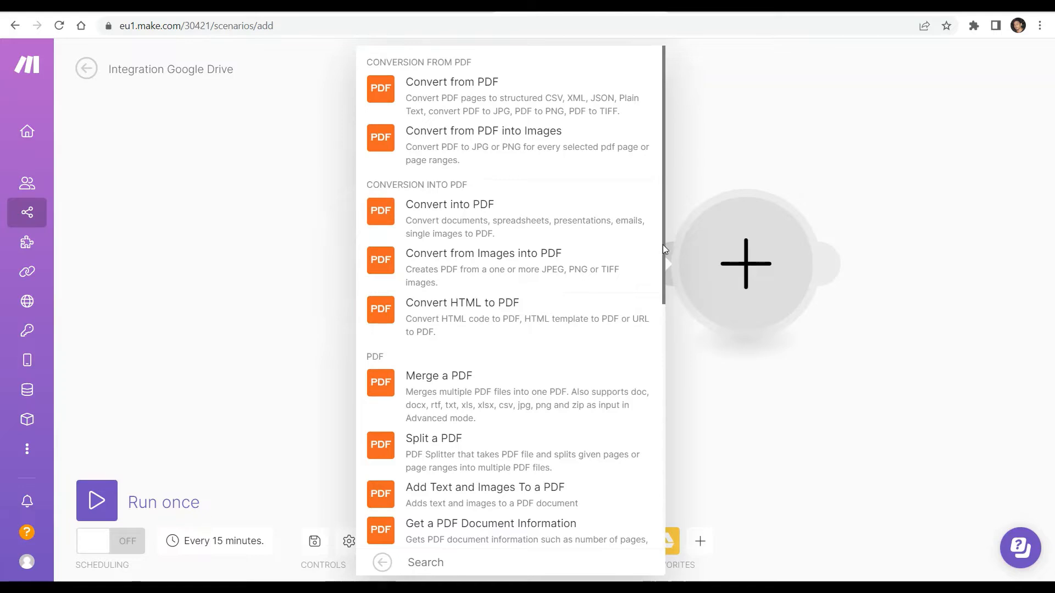
pyautogui.moveTo(664, 247); pyautogui.dragTo(678, 499)
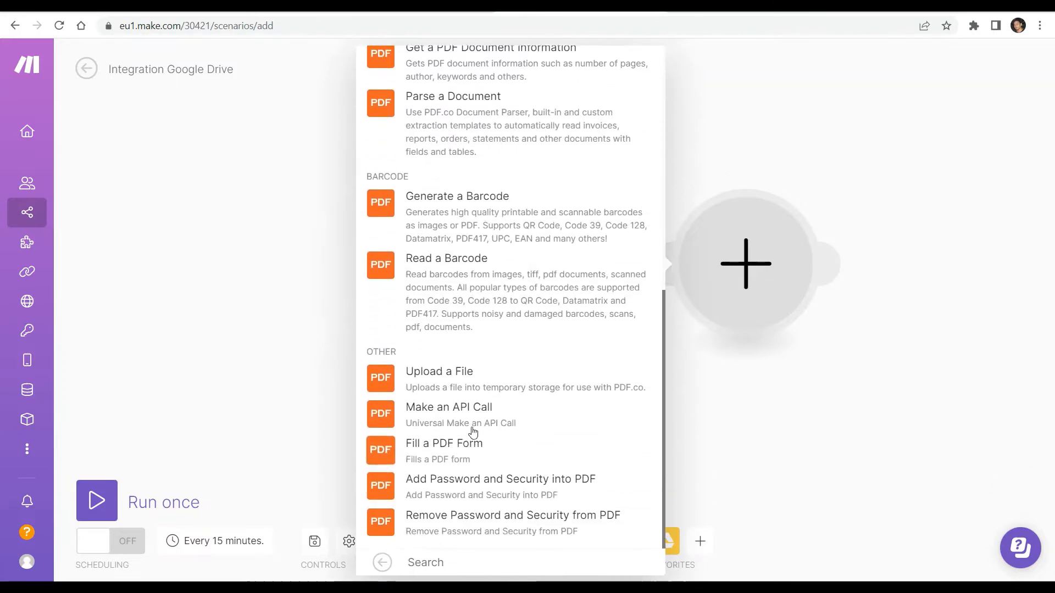
pyautogui.click(448, 413)
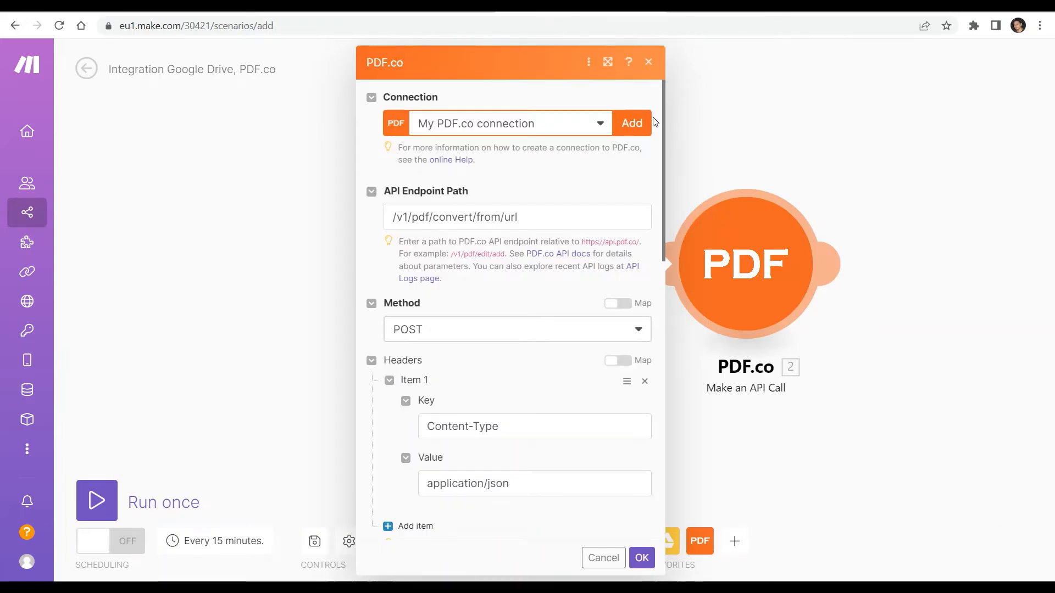
# Set the API endpoint path to /v1/pdf/split2 and upload the Google Drive download as input file, injected as the `url` param.
pyautogui.moveTo(544, 220); pyautogui.dragTo(438, 223)
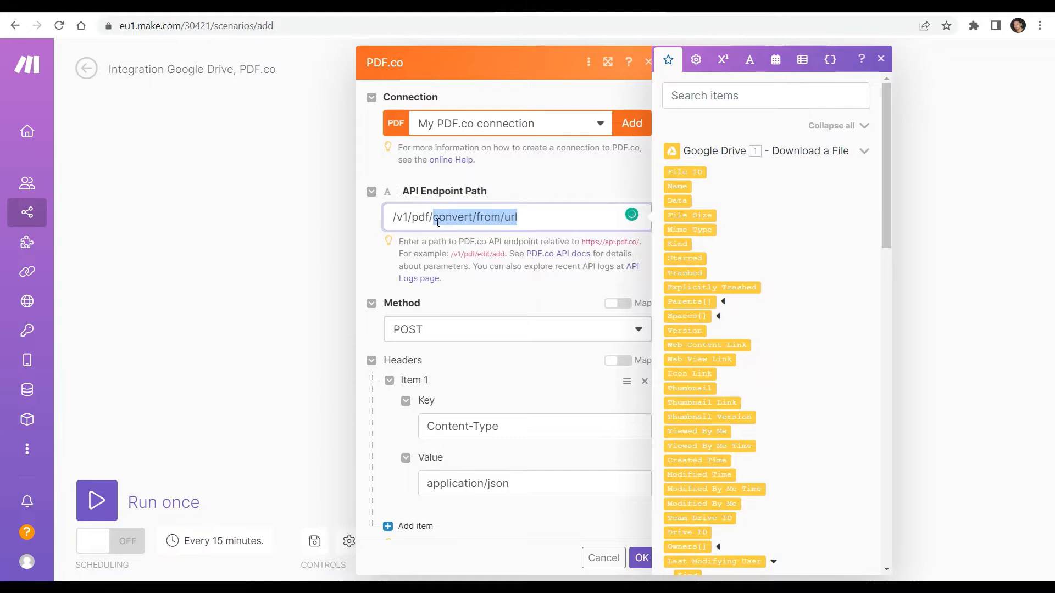
pyautogui.write('split2')
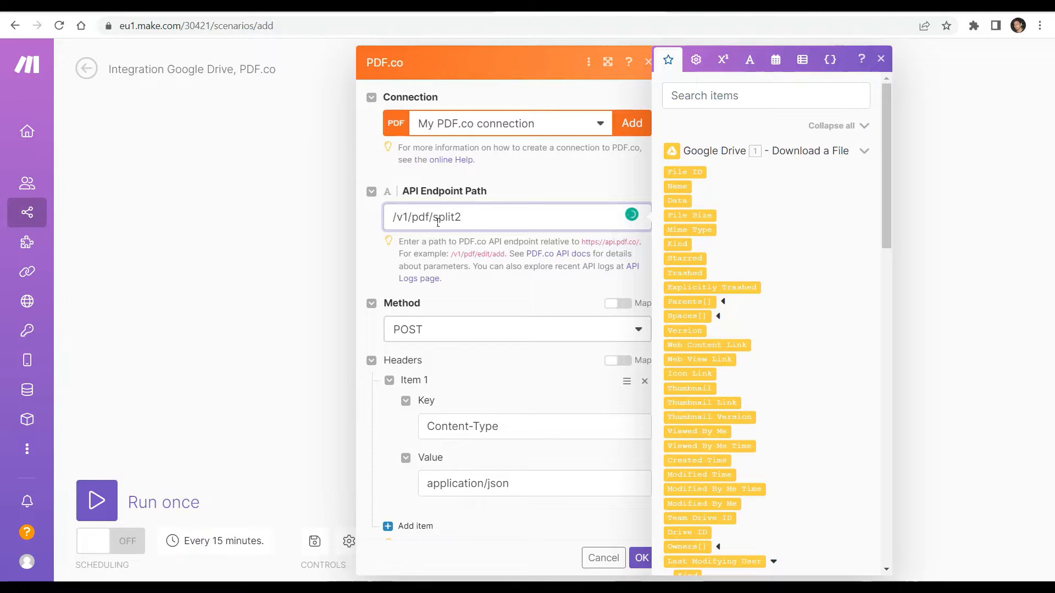
pyautogui.moveTo(662, 191); pyautogui.dragTo(659, 306)
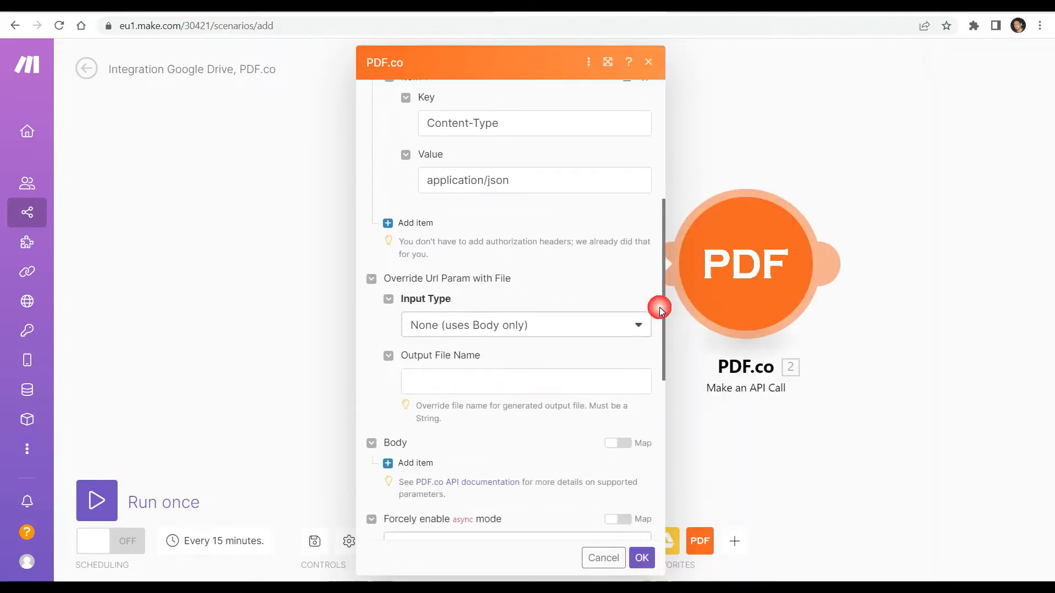
pyautogui.click(642, 332)
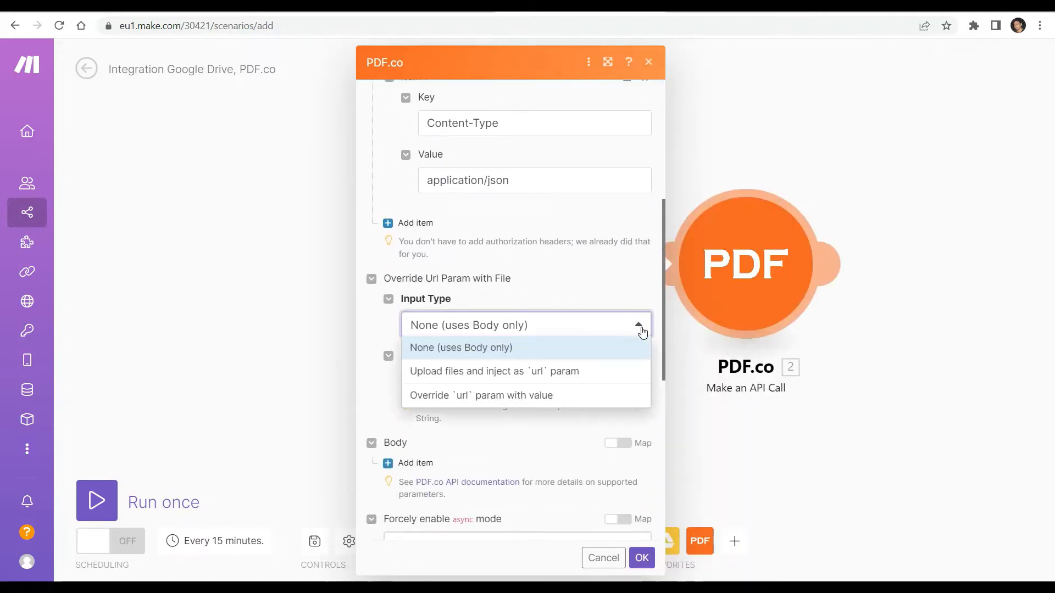
pyautogui.click(569, 373)
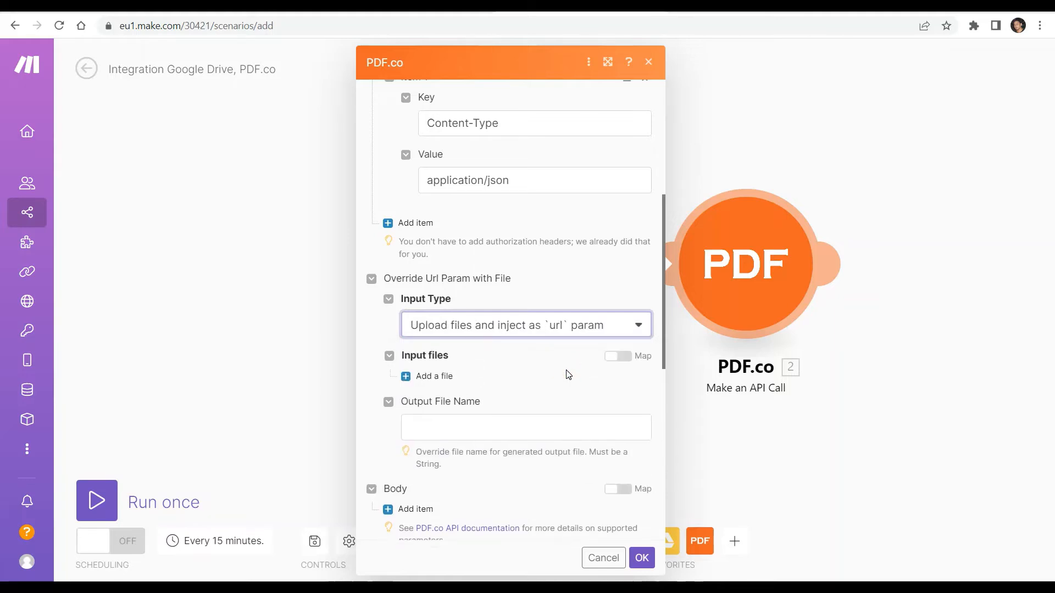
pyautogui.click(415, 378)
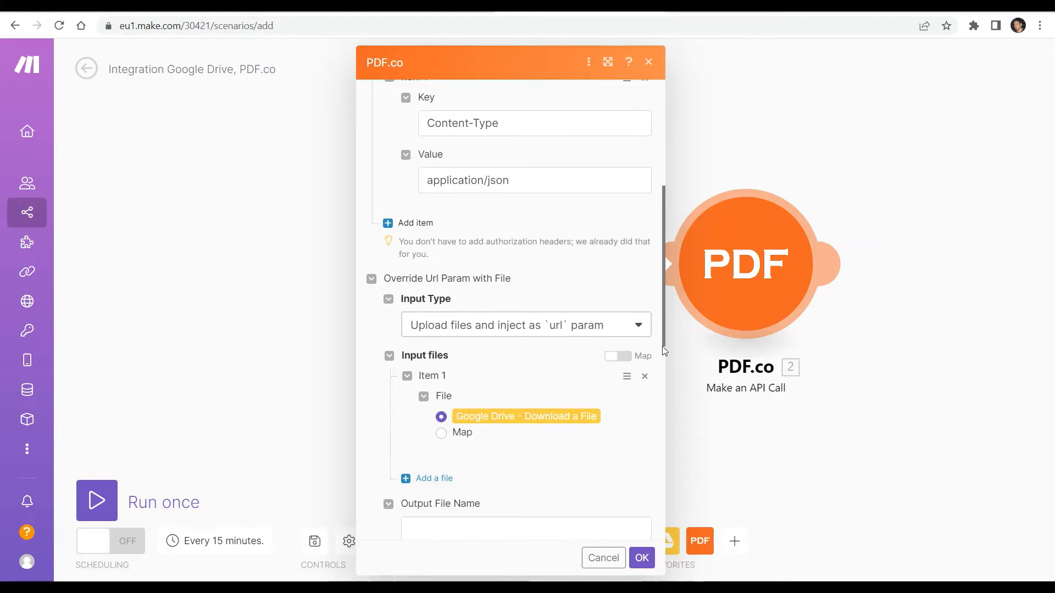
# Set the PDF.co module's output file name to Output_page.
pyautogui.moveTo(665, 342); pyautogui.dragTo(663, 436)
pyautogui.click(449, 270)
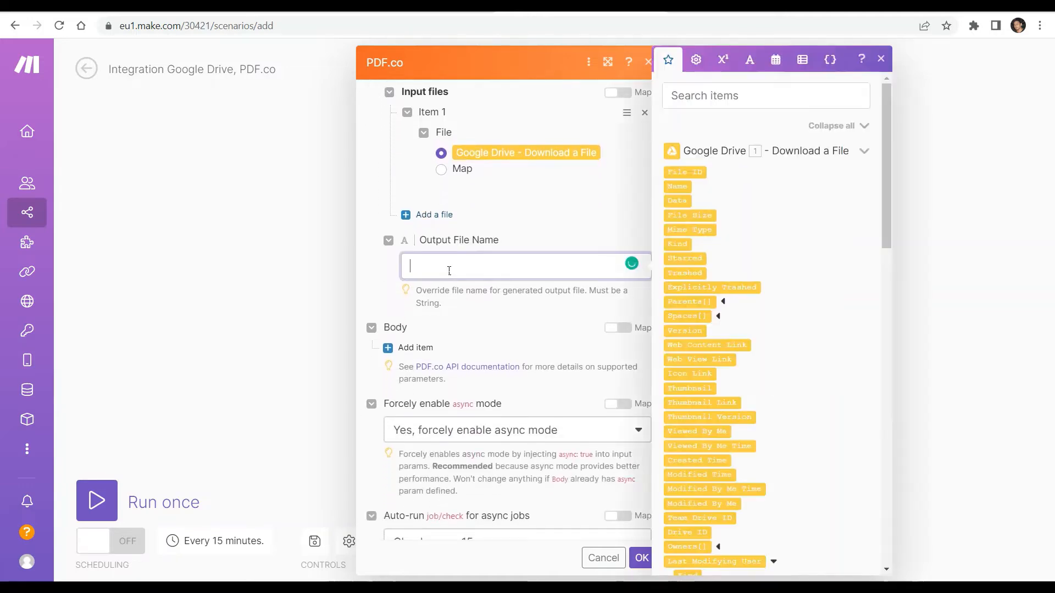
pyautogui.write('Output')
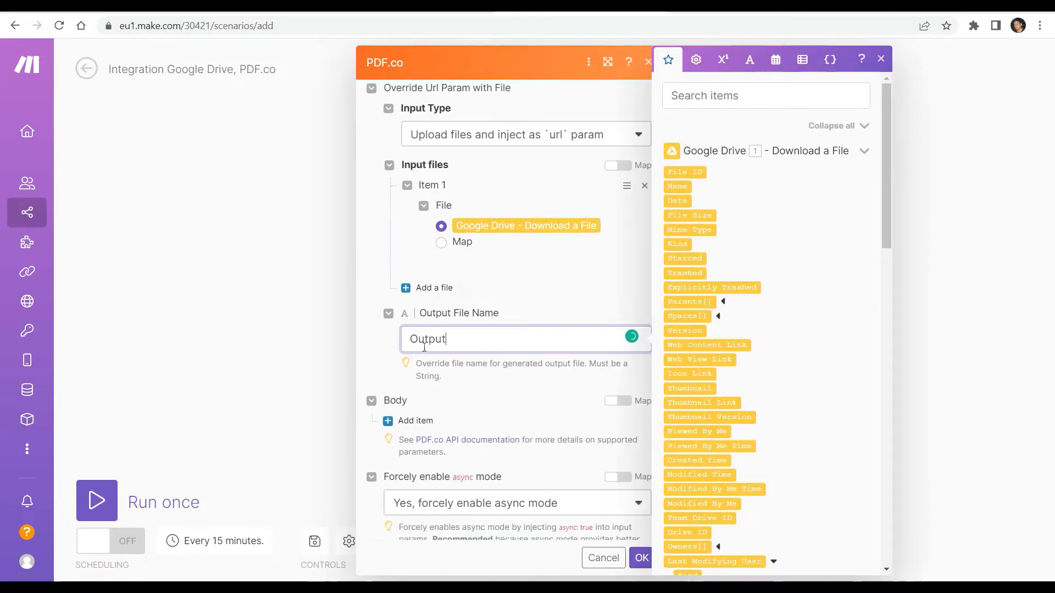
pyautogui.write('_page')
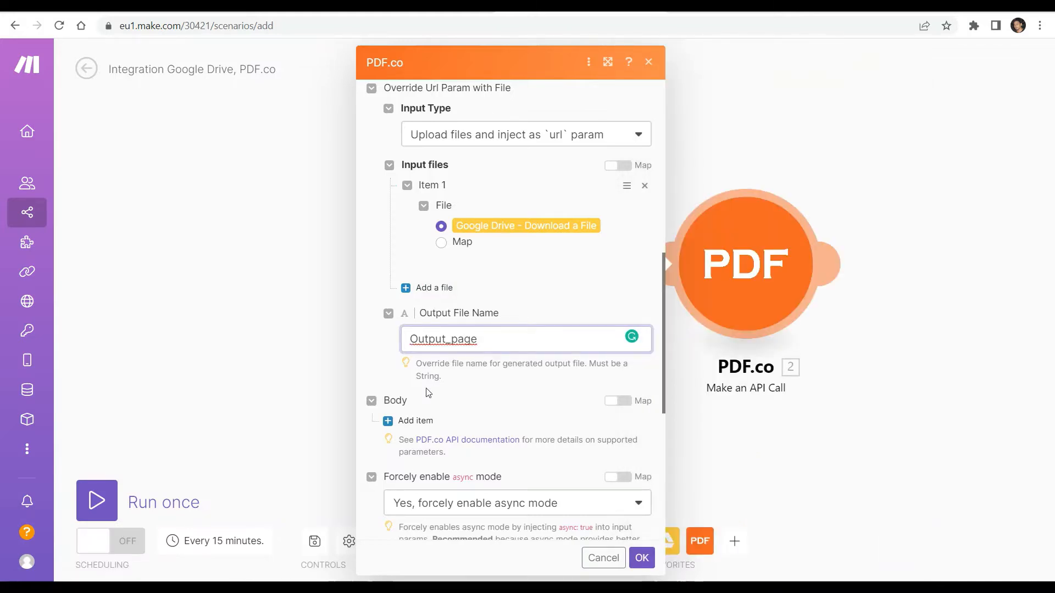
# Add a body item to the API call with key searchString and value [[barcode:qrcode]].
pyautogui.click(394, 422)
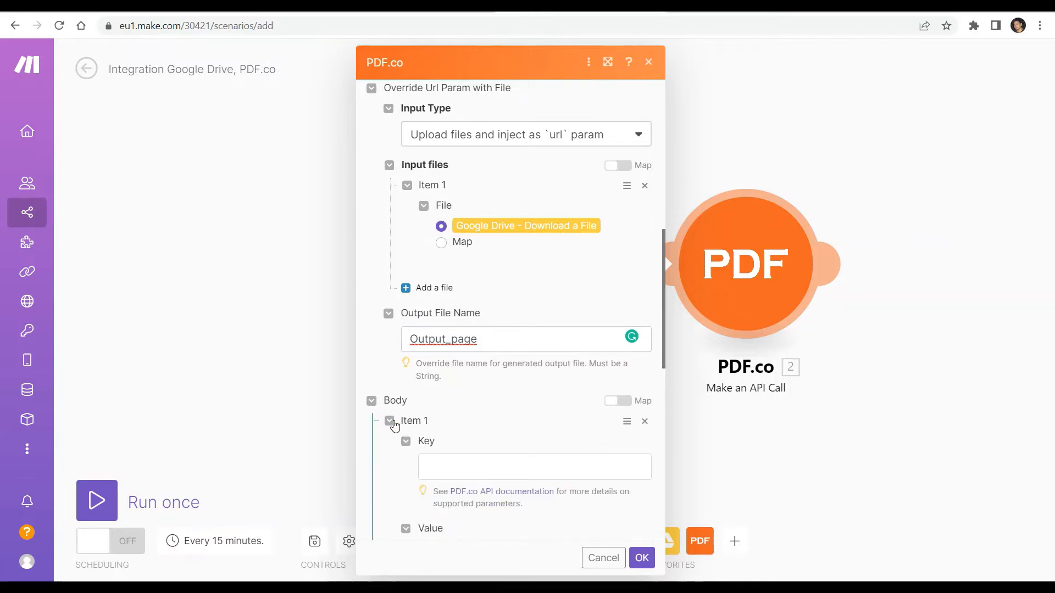
pyautogui.click(438, 470)
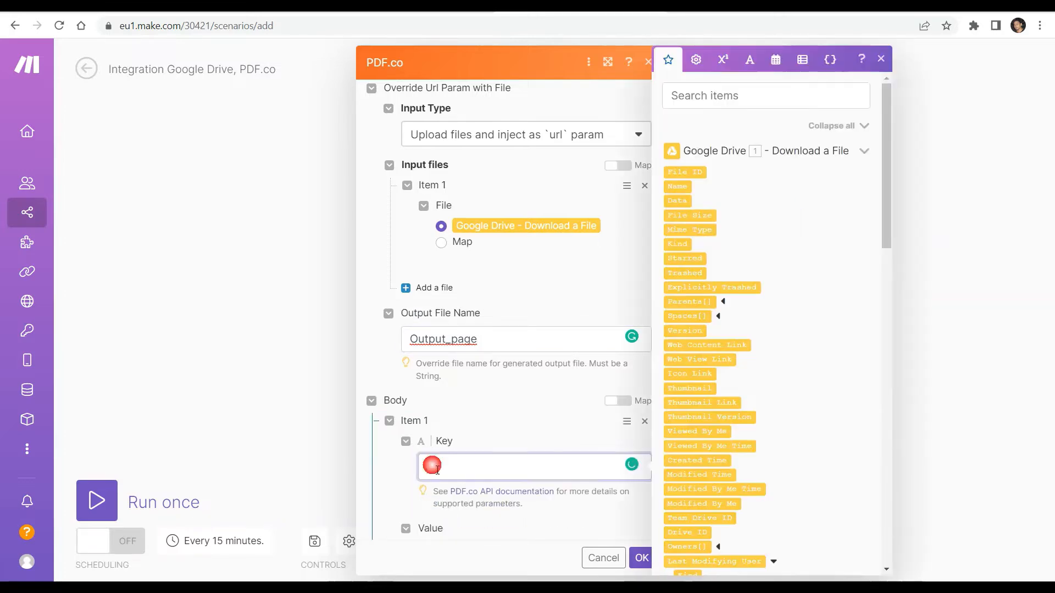
pyautogui.write('S')
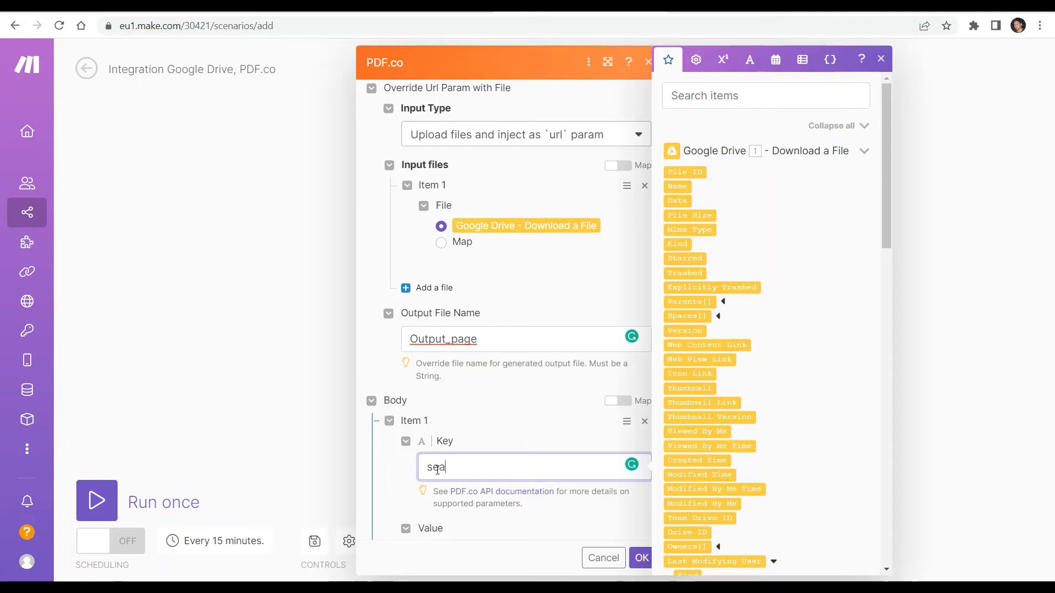
pyautogui.write('earchString')
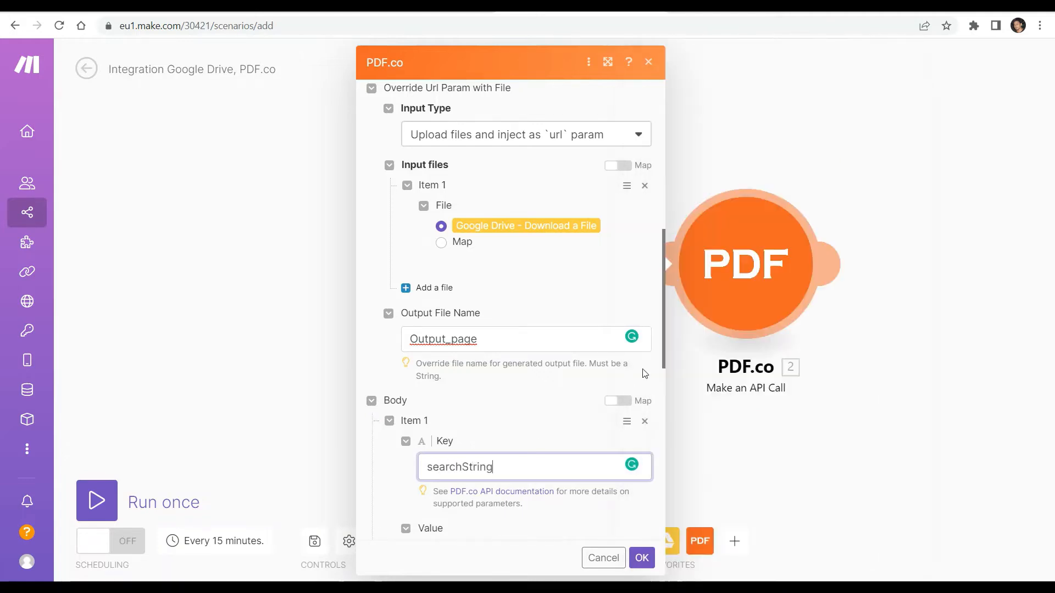
pyautogui.moveTo(664, 357); pyautogui.dragTo(667, 452)
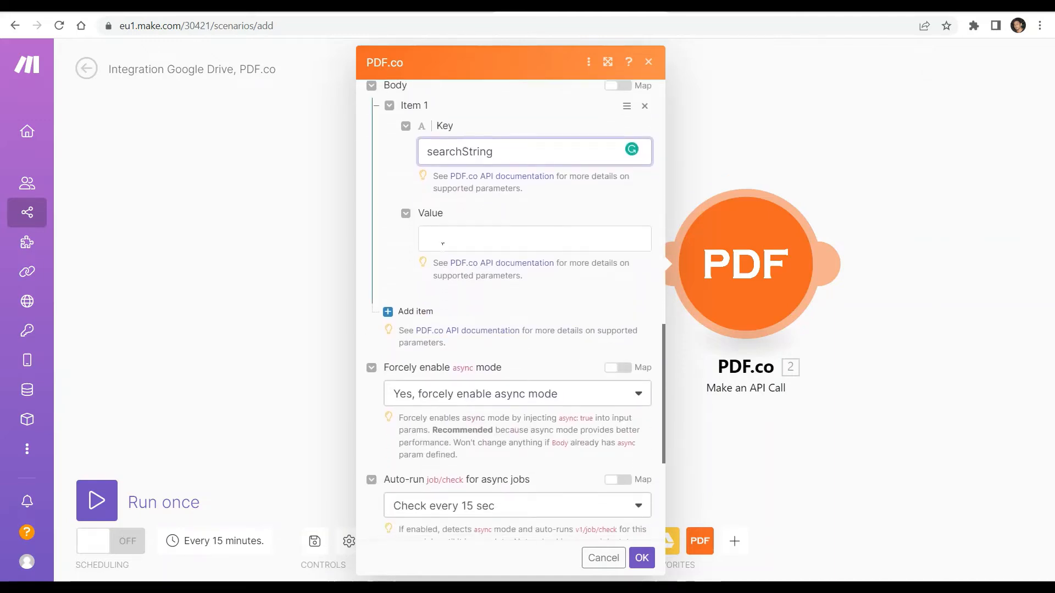
pyautogui.click(443, 243)
pyautogui.write('[[barcode:qrcode]]')
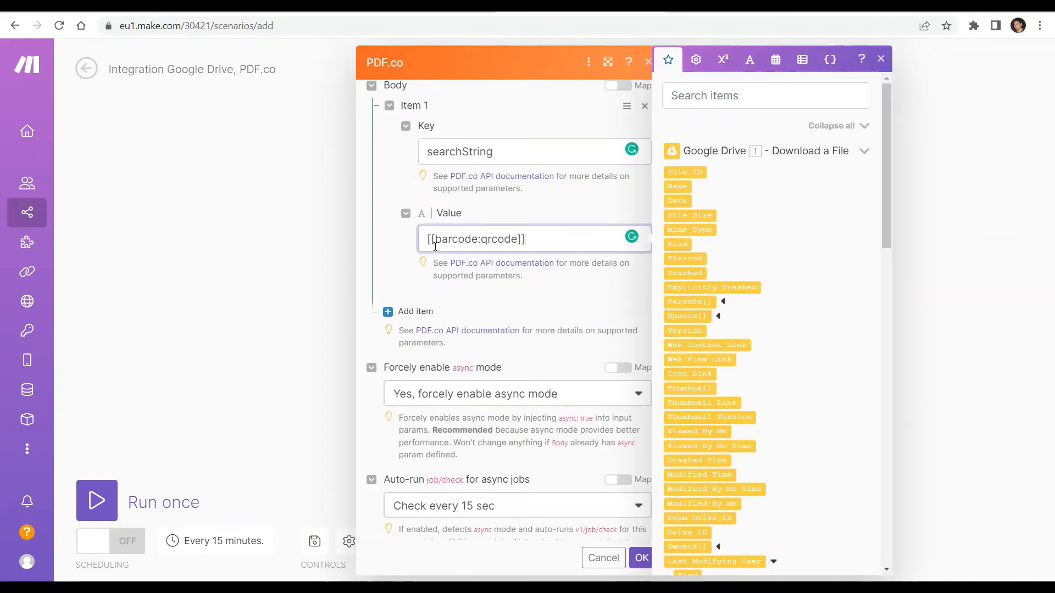
# Add a second body item to the API call with key excludeKeyPages and value true.
pyautogui.click(404, 311)
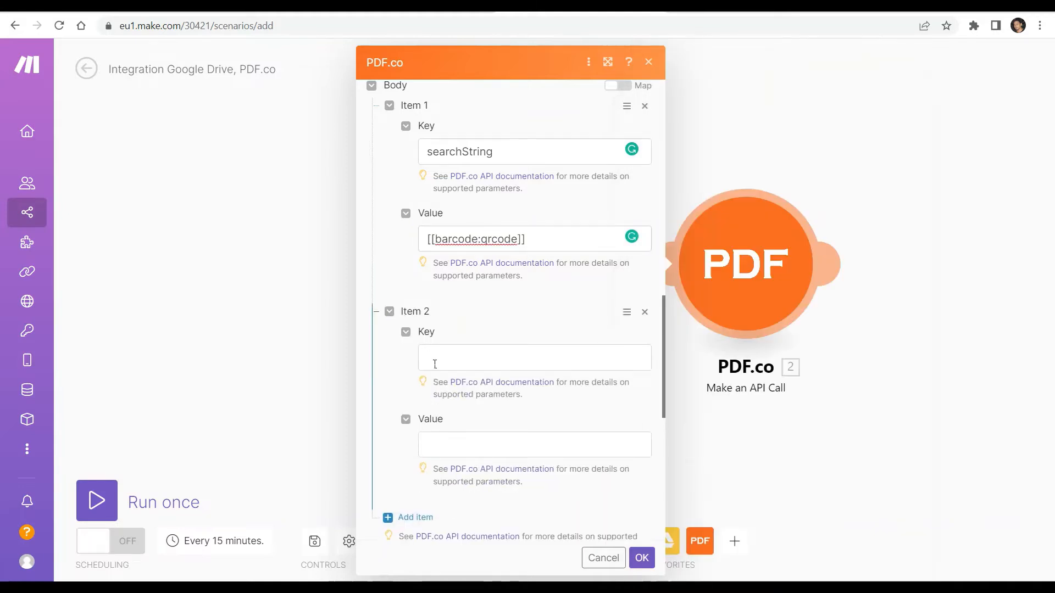
pyautogui.click(434, 362)
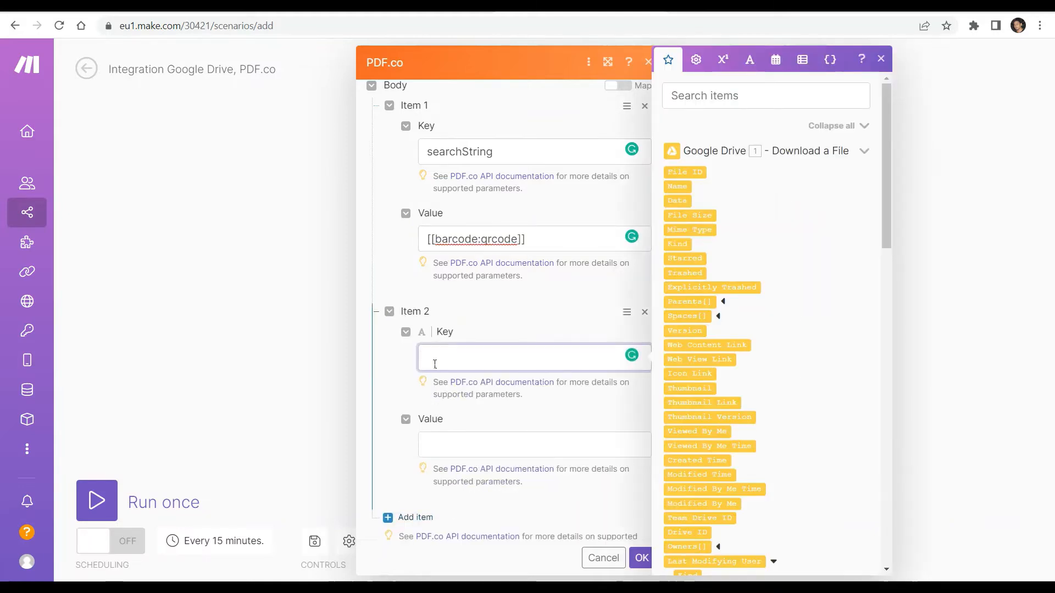
pyautogui.write('excludeKeyPages')
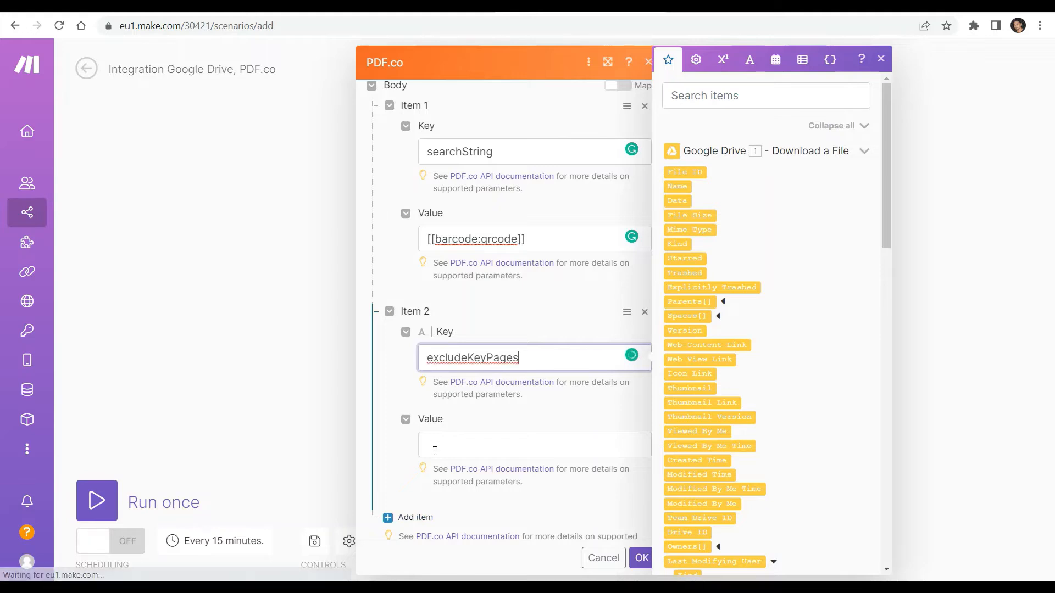
pyautogui.click(434, 449)
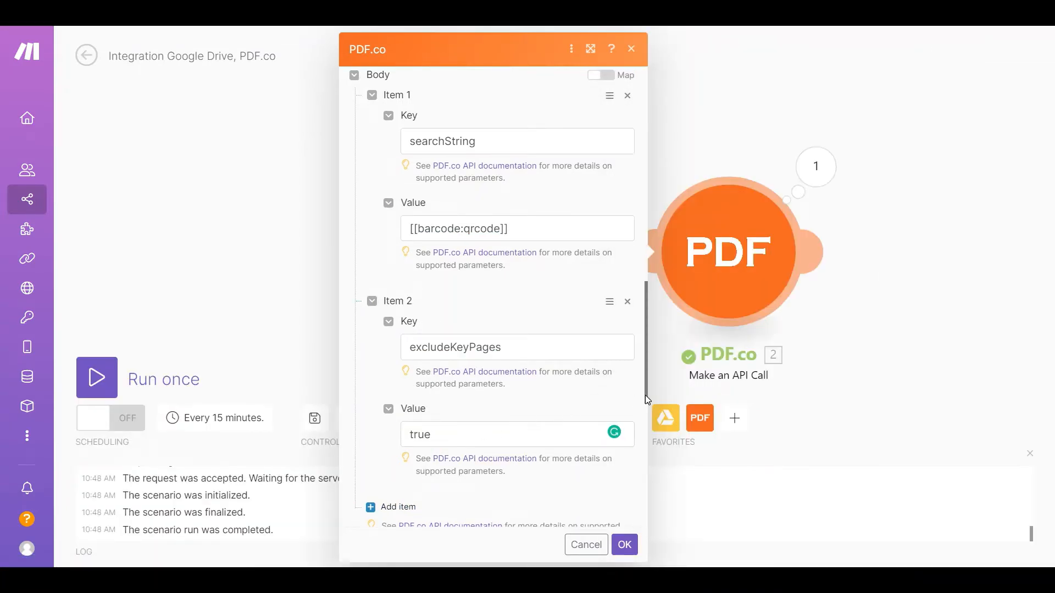
# Add a third body item with key regexSearch and value false.
pyautogui.moveTo(645, 394); pyautogui.dragTo(649, 461)
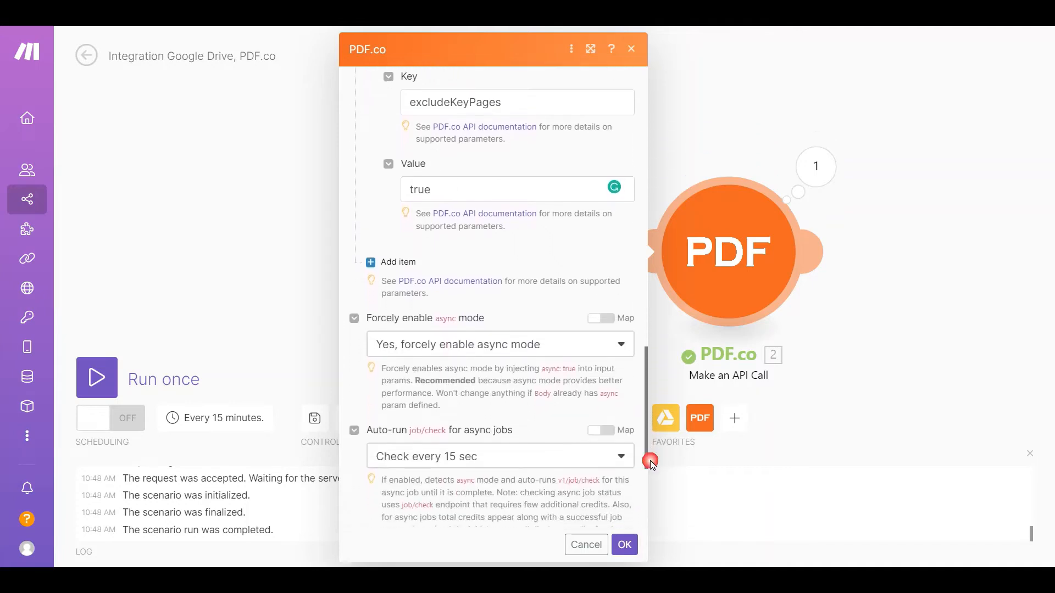
pyautogui.click(401, 262)
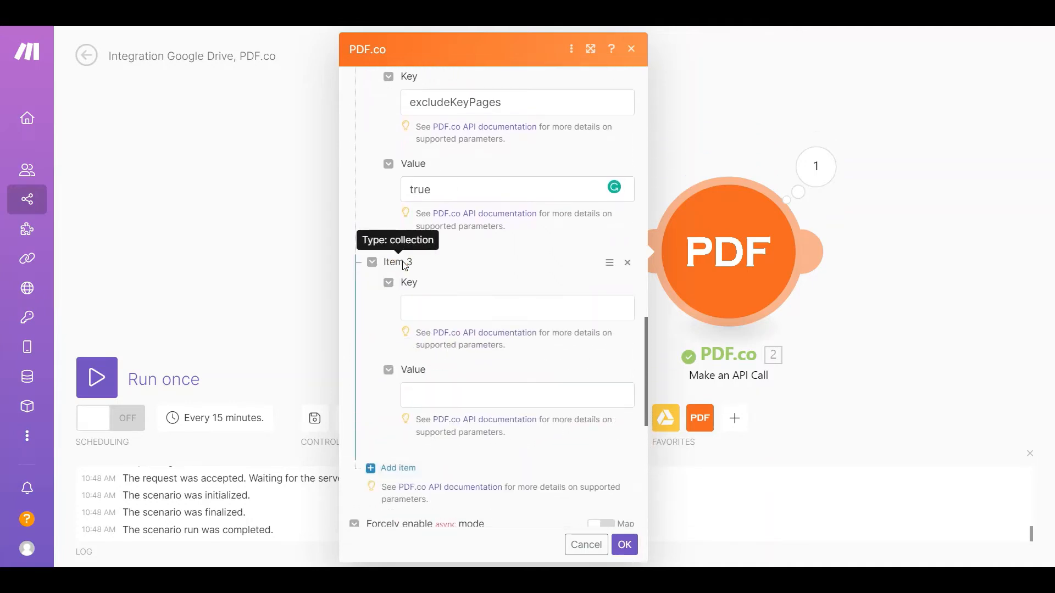
pyautogui.click(426, 309)
pyautogui.write('rege')
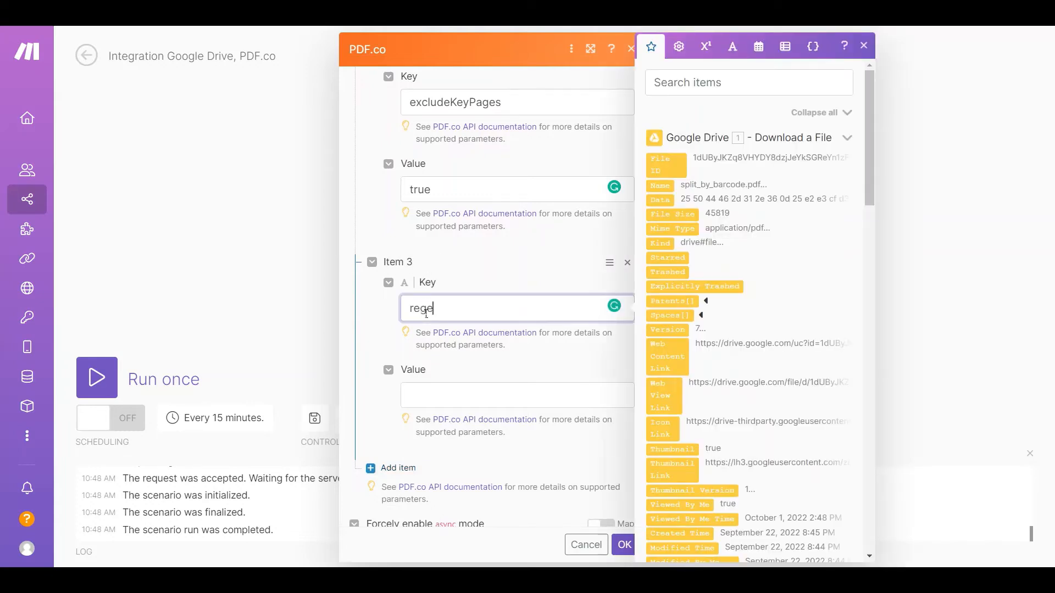
pyautogui.write('xSearch')
pyautogui.click(422, 400)
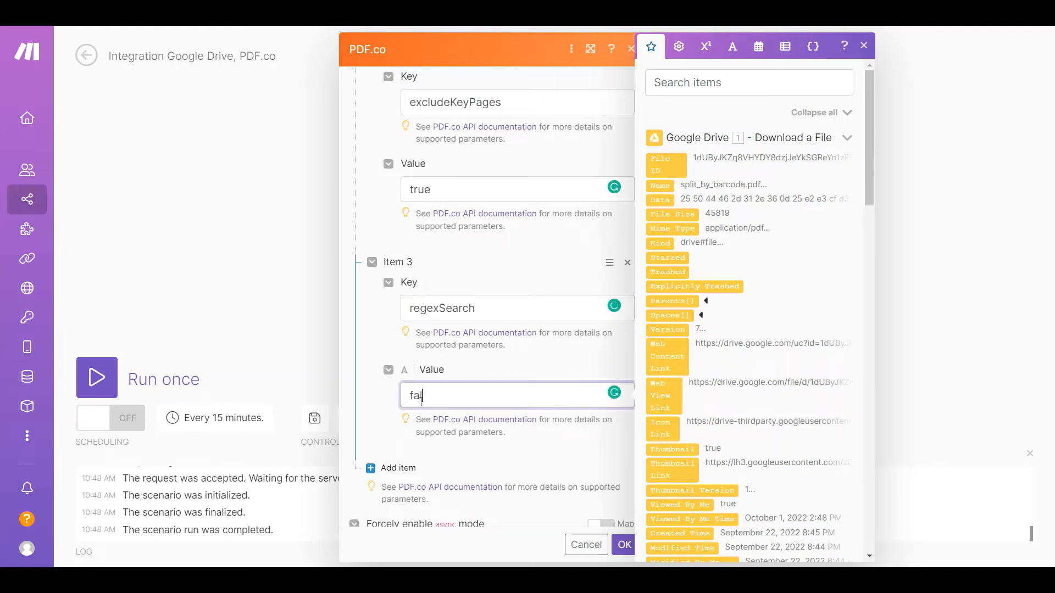
# Add a fourth body item with key caseSensitive and value false.
pyautogui.click(398, 468)
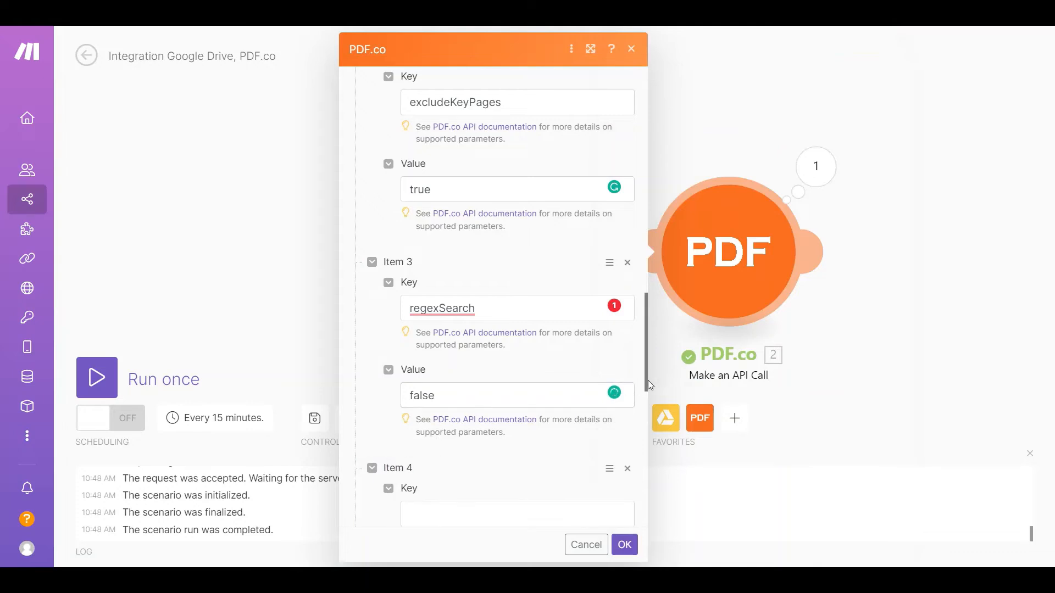
pyautogui.moveTo(645, 381); pyautogui.dragTo(644, 442)
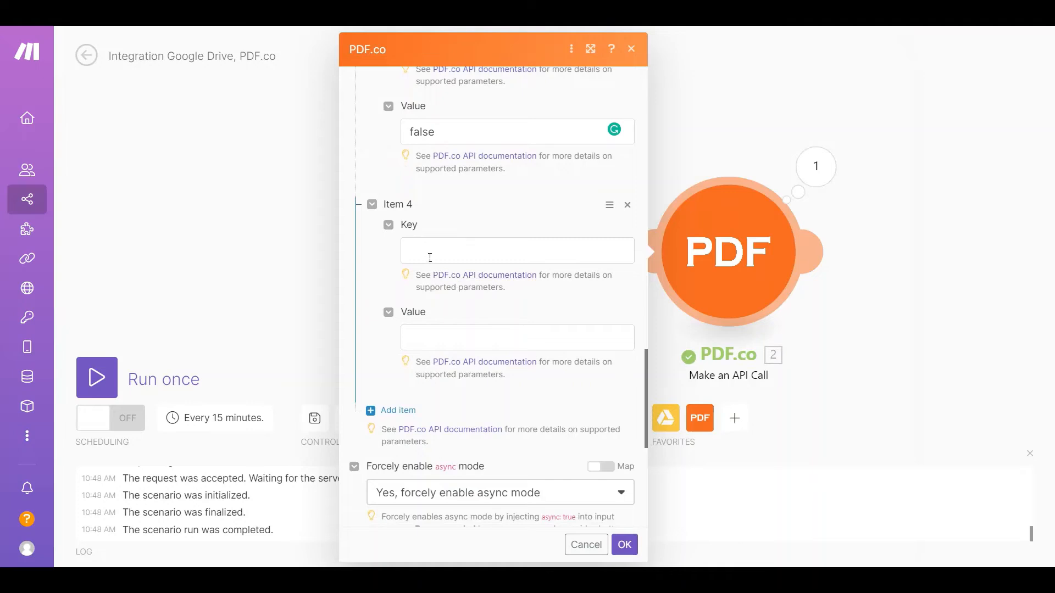
pyautogui.click(431, 257)
pyautogui.write('caseSensi')
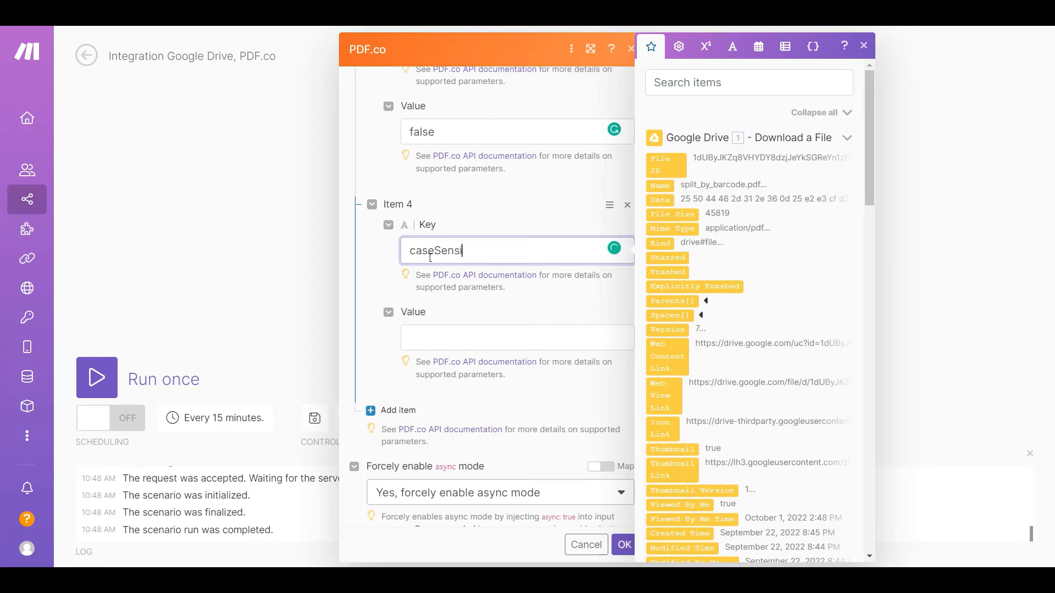
pyautogui.write('tive')
pyautogui.click(425, 342)
pyautogui.write('false')
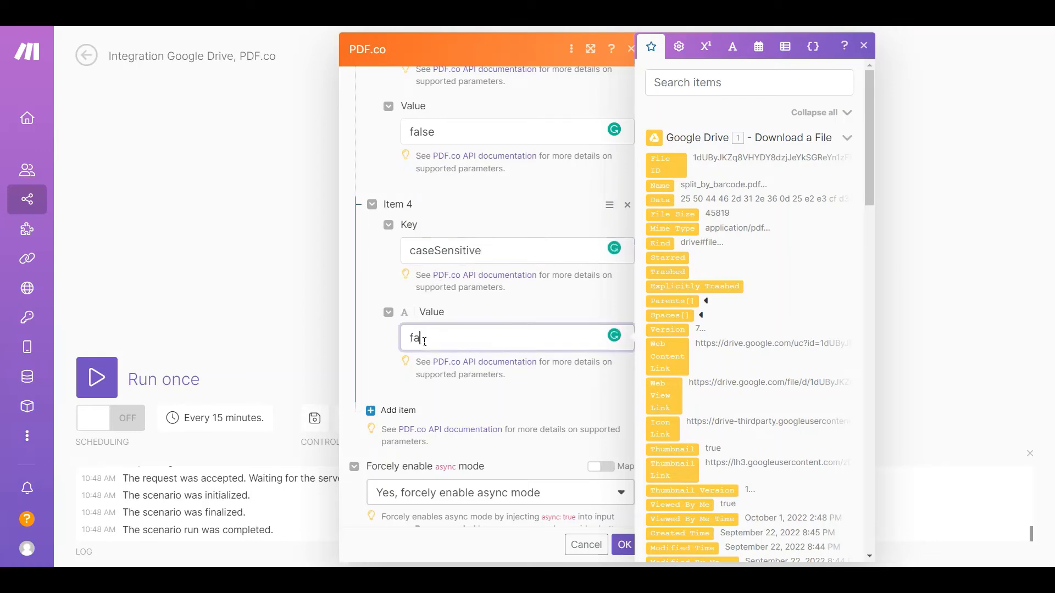
# Add a fifth body item with key inline and value true.
pyautogui.click(392, 410)
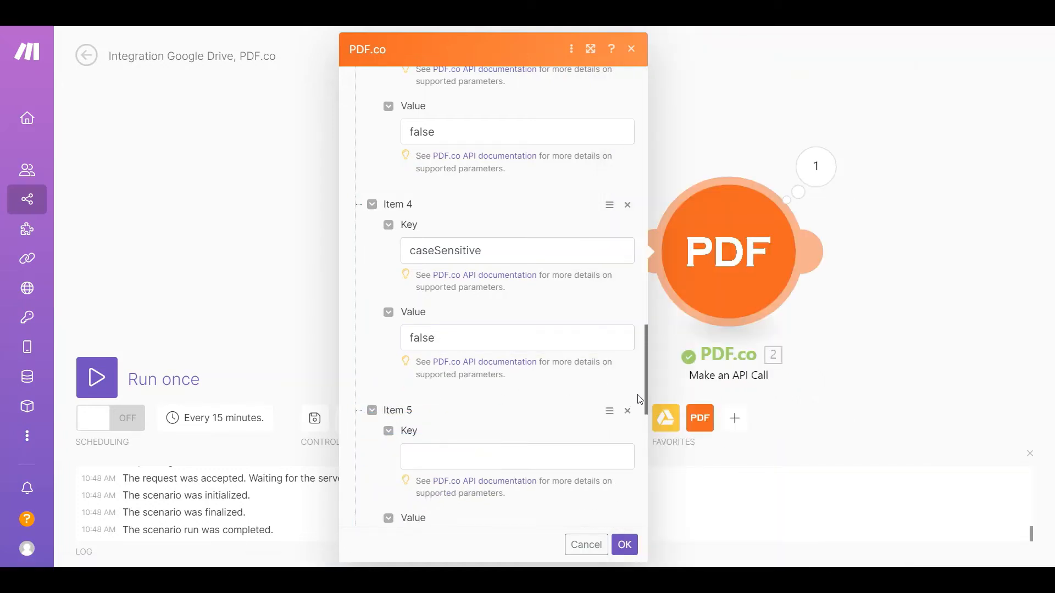
pyautogui.moveTo(645, 398); pyautogui.dragTo(648, 463)
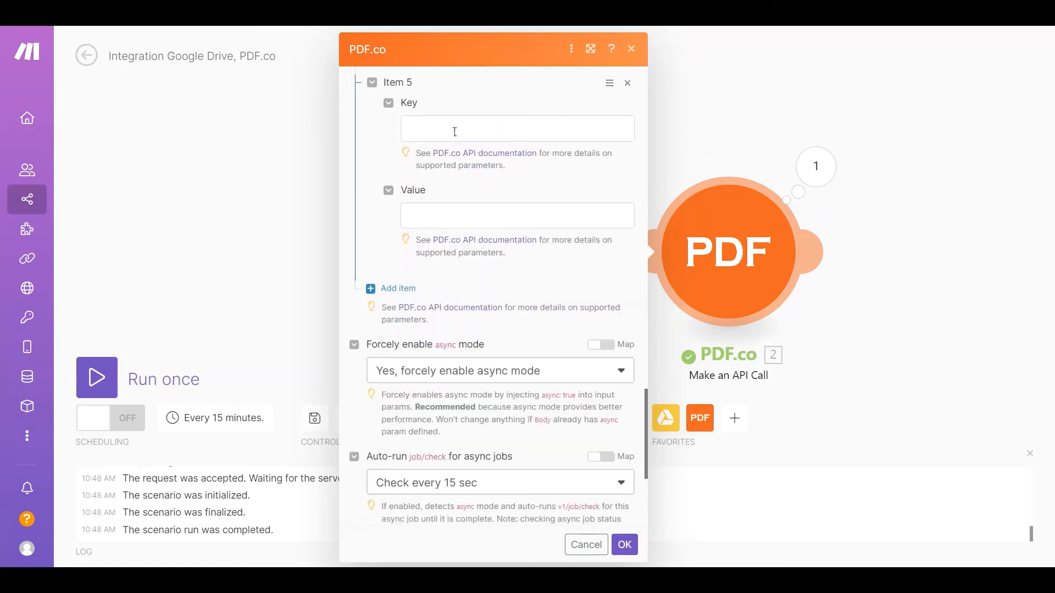
pyautogui.click(455, 132)
pyautogui.write('inline')
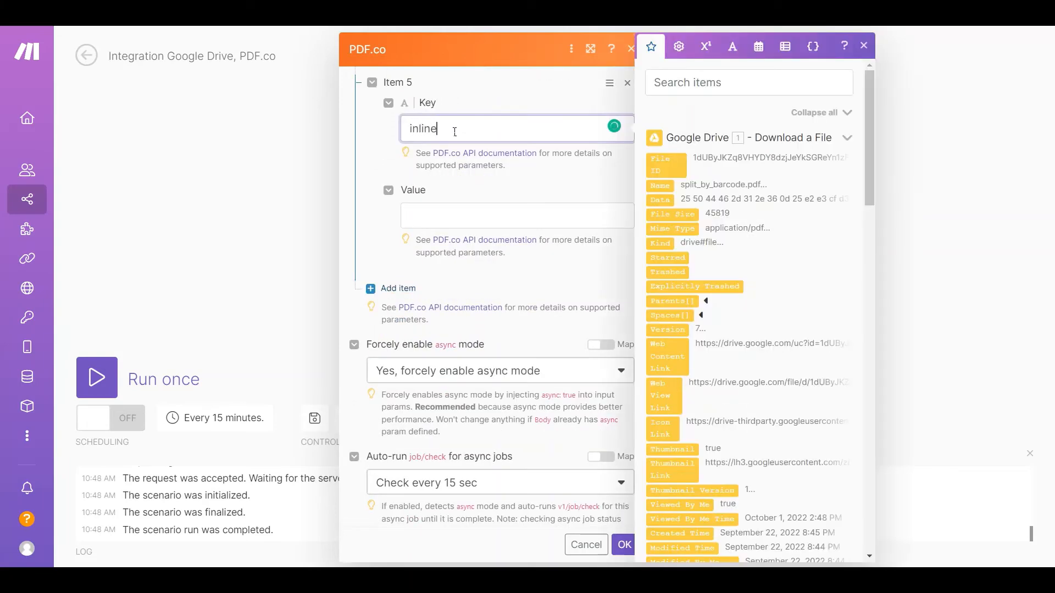
pyautogui.click(426, 218)
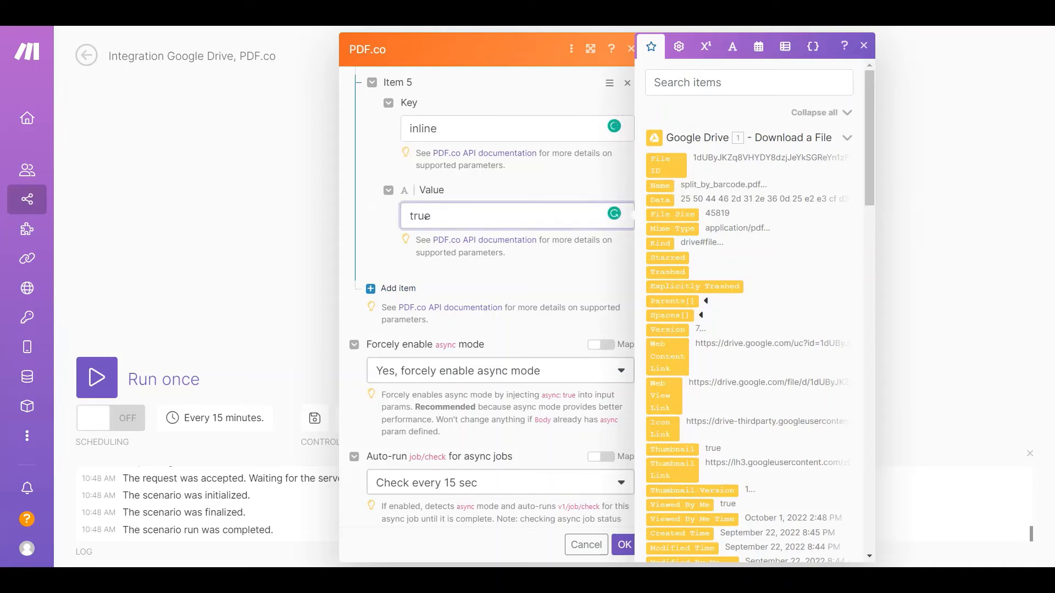
# Add a sixth body item with key async and value false, and save the PDF.co module settings.
pyautogui.click(398, 288)
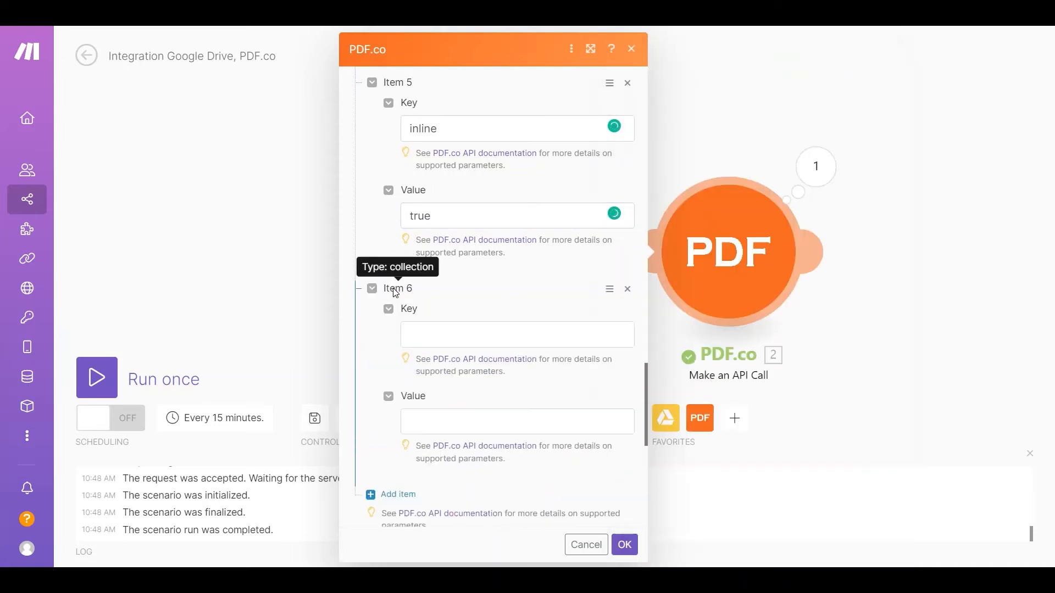
pyautogui.click(414, 331)
pyautogui.write('async')
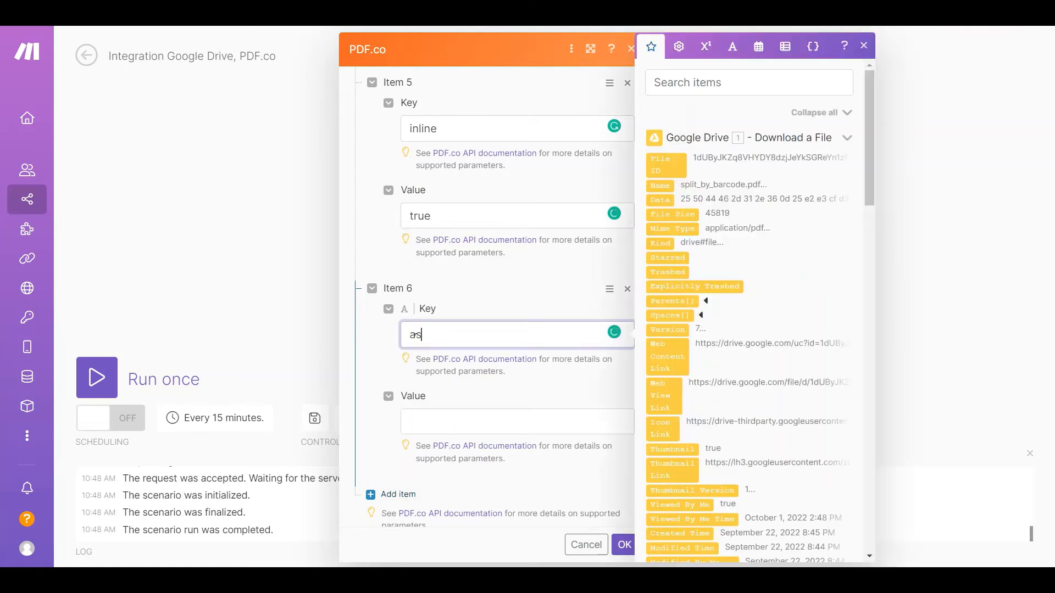
pyautogui.click(428, 426)
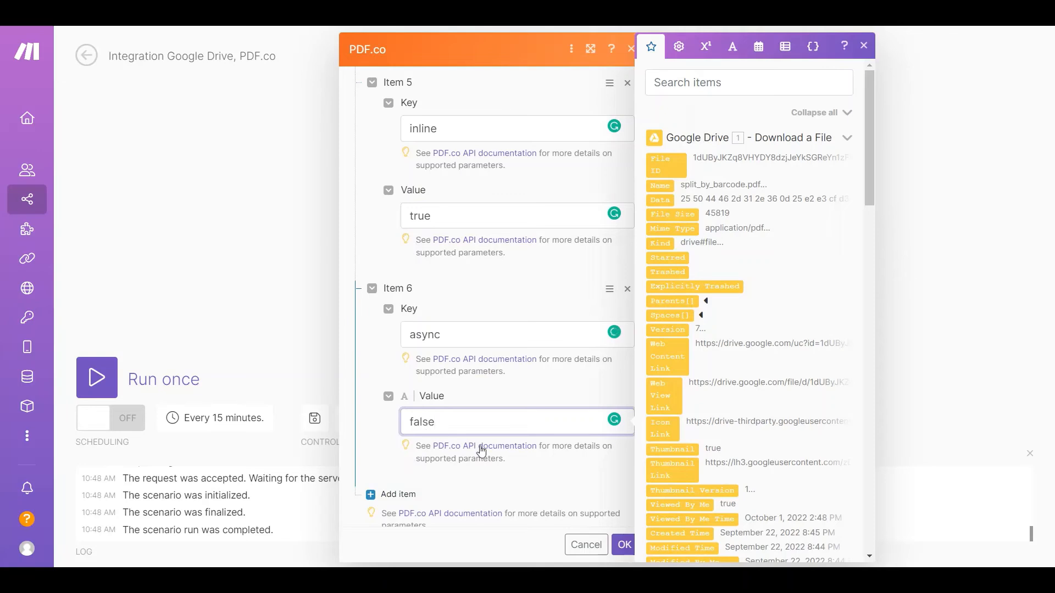
pyautogui.click(625, 546)
# Run the scenario once and expand the urls array in the PDF.co module's output bundle.
pyautogui.click(102, 386)
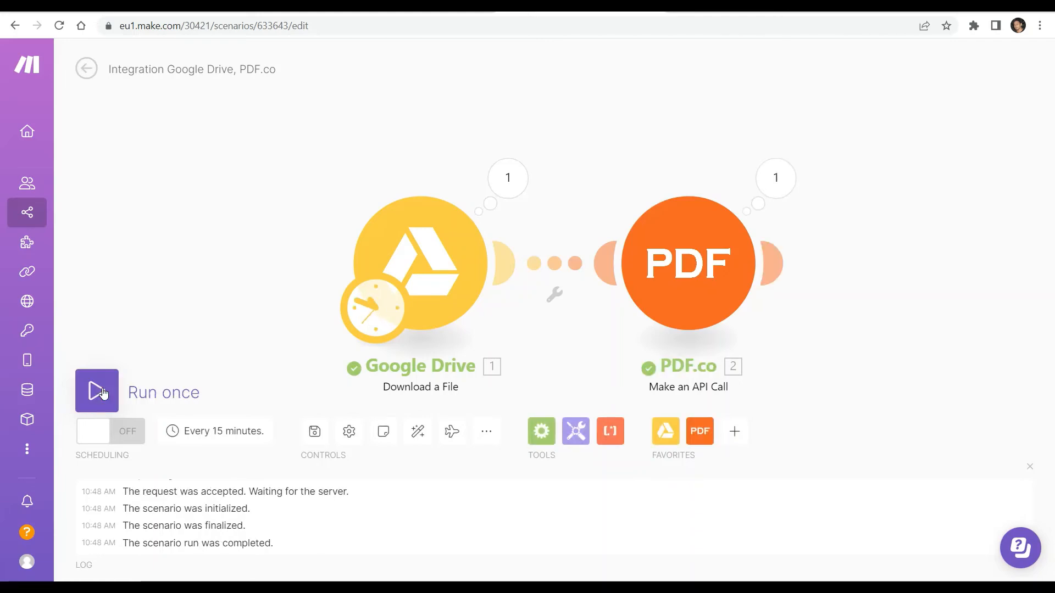
pyautogui.click(776, 182)
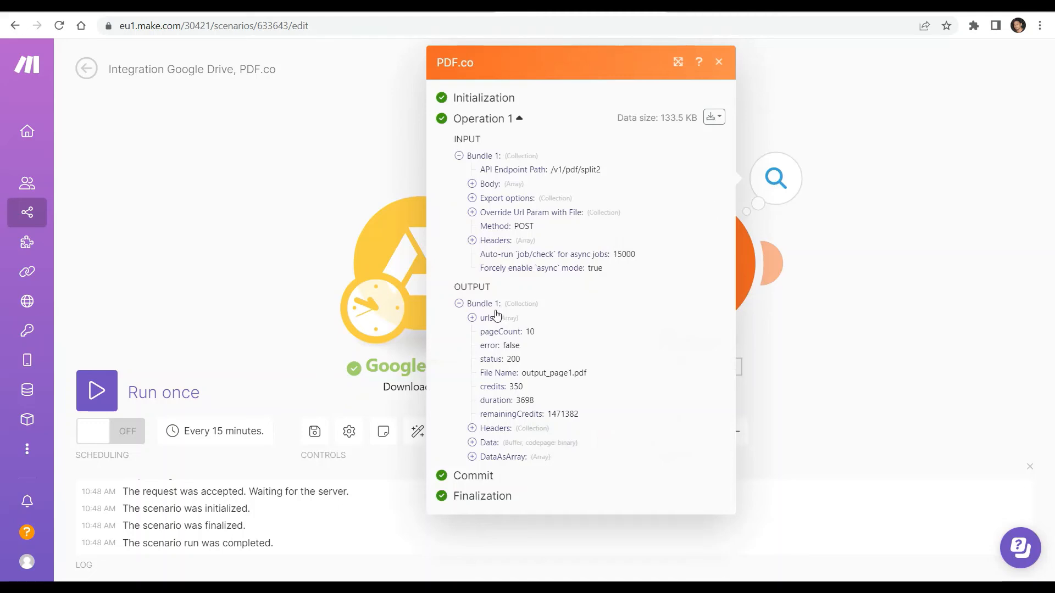
pyautogui.click(472, 317)
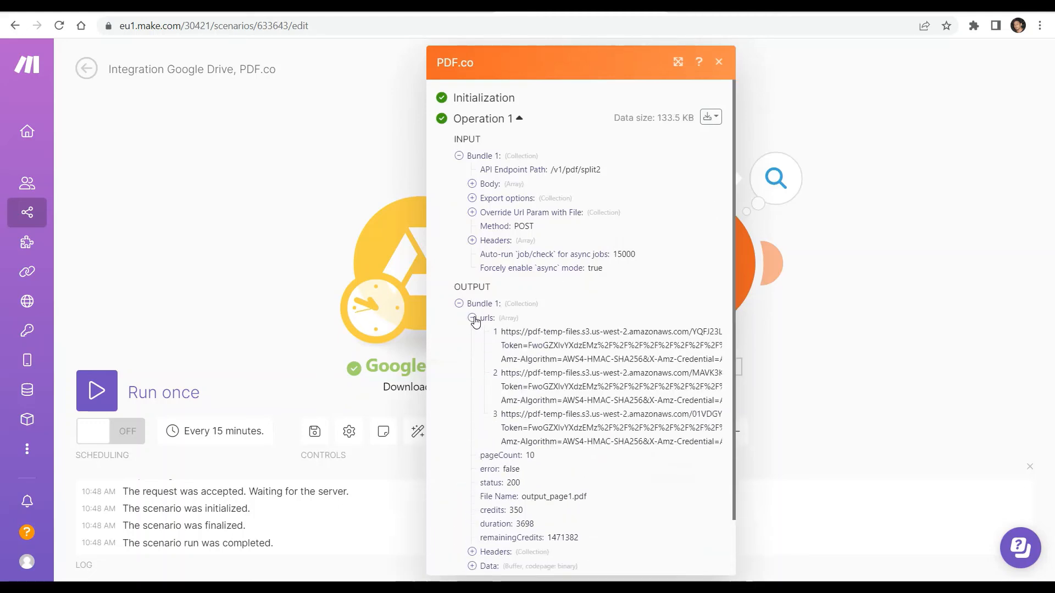
# Open the output URLs and look through the pages of output_page1.pdf, output_page3-5.pdf and output_page7-9.pdf.
pyautogui.tripleClick(528, 345)
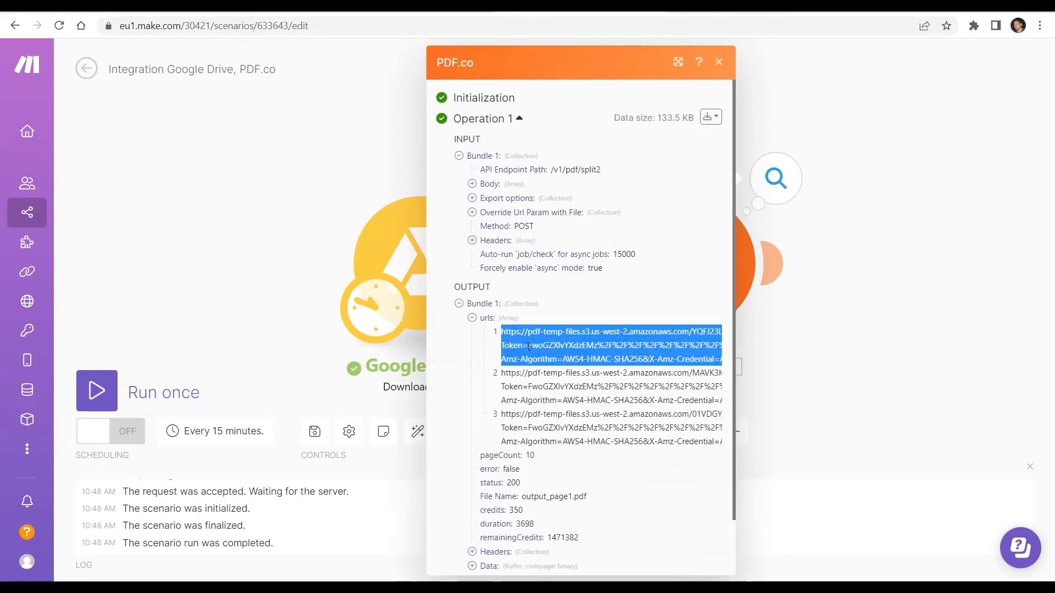
pyautogui.tripleClick(523, 387)
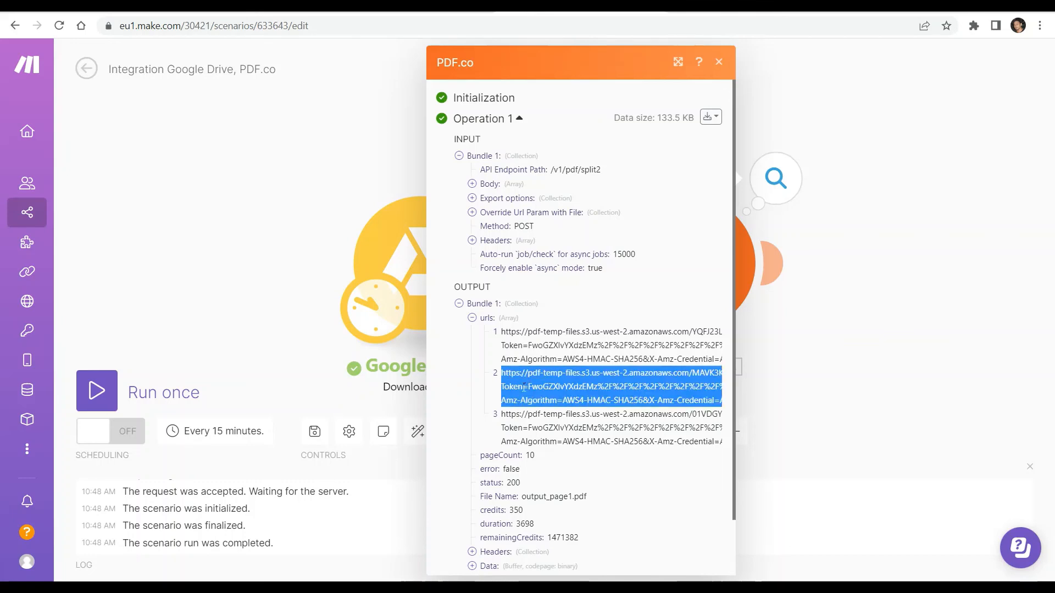
pyautogui.tripleClick(522, 428)
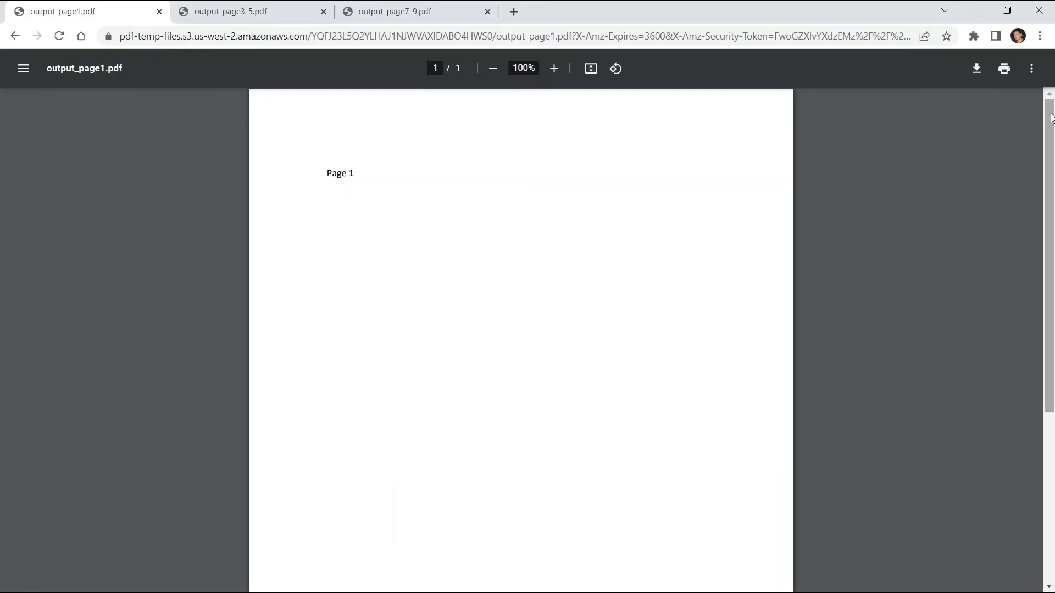
pyautogui.click(243, 7)
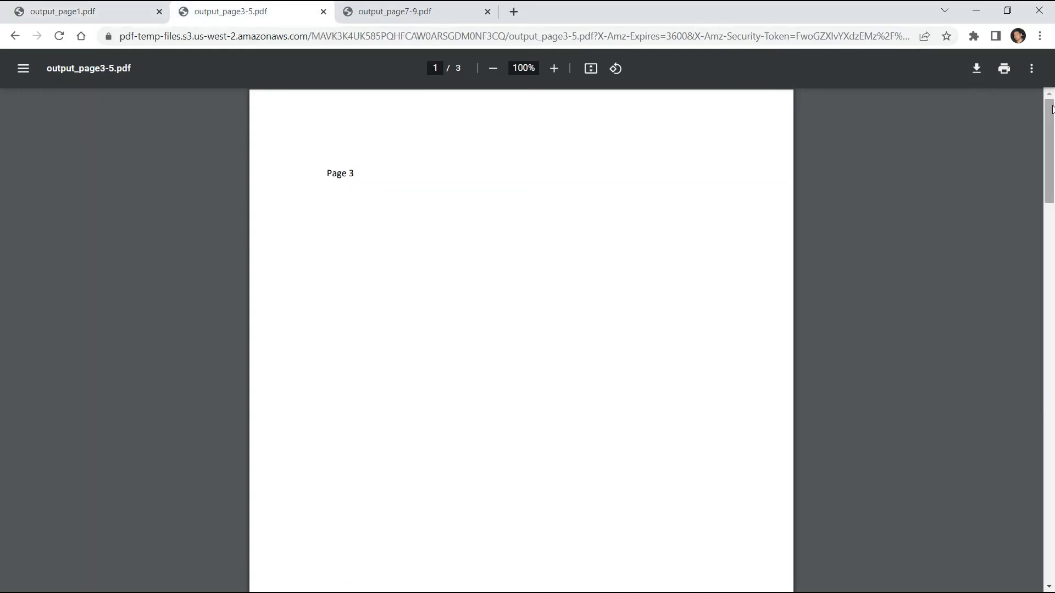
pyautogui.moveTo(1050, 126); pyautogui.dragTo(1051, 432)
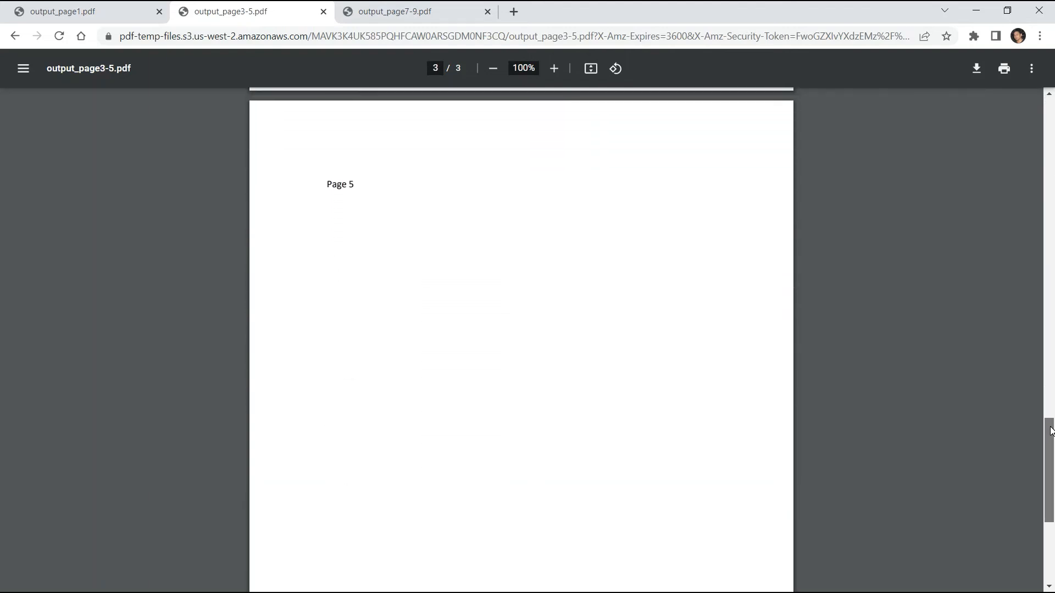
pyautogui.click(407, 16)
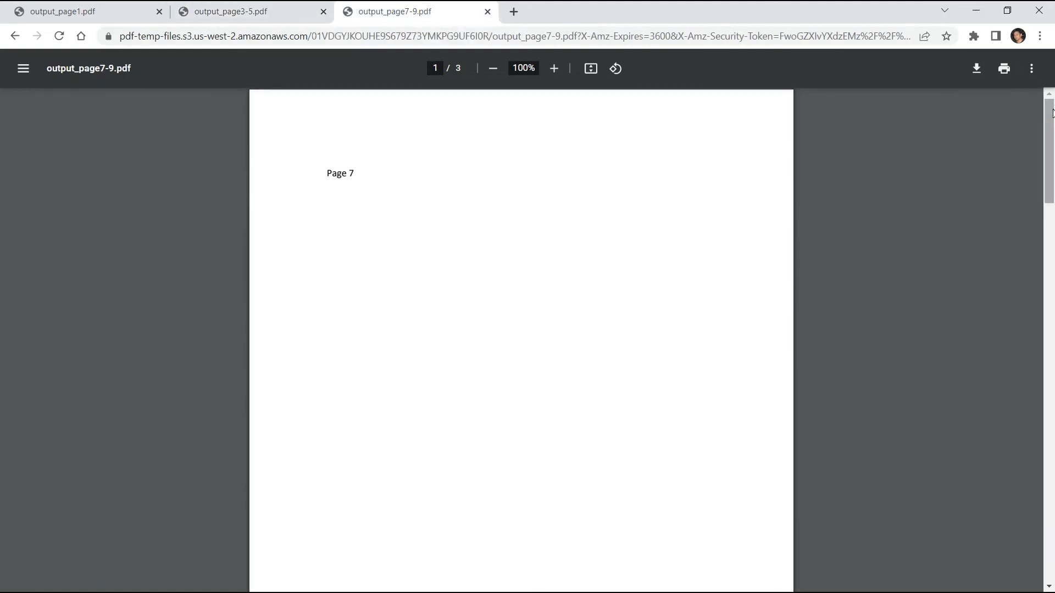
pyautogui.moveTo(1052, 112); pyautogui.dragTo(1054, 432)
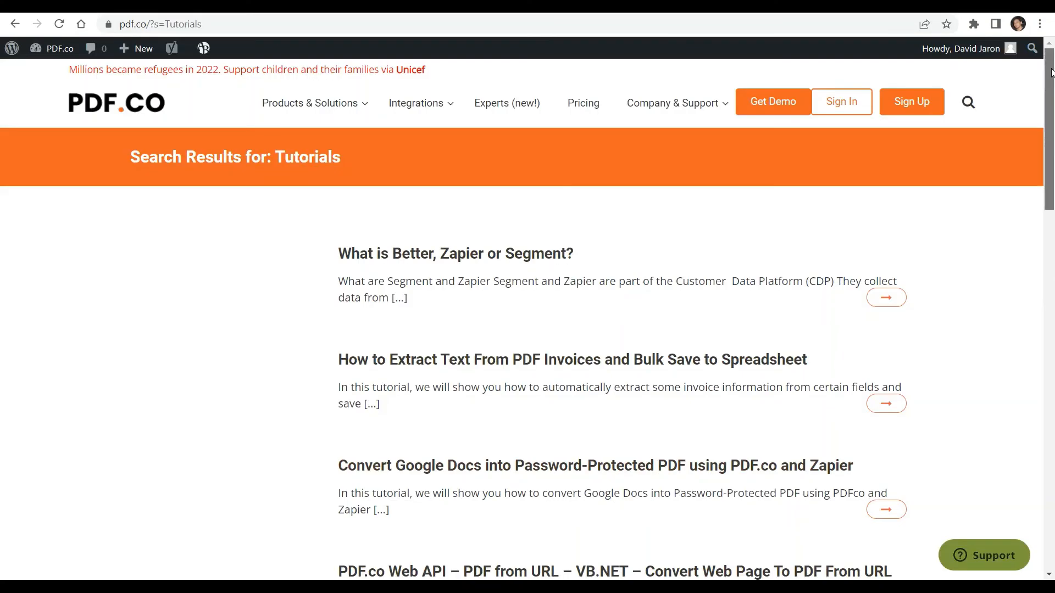
pyautogui.moveTo(1051, 73); pyautogui.dragTo(1053, 220)
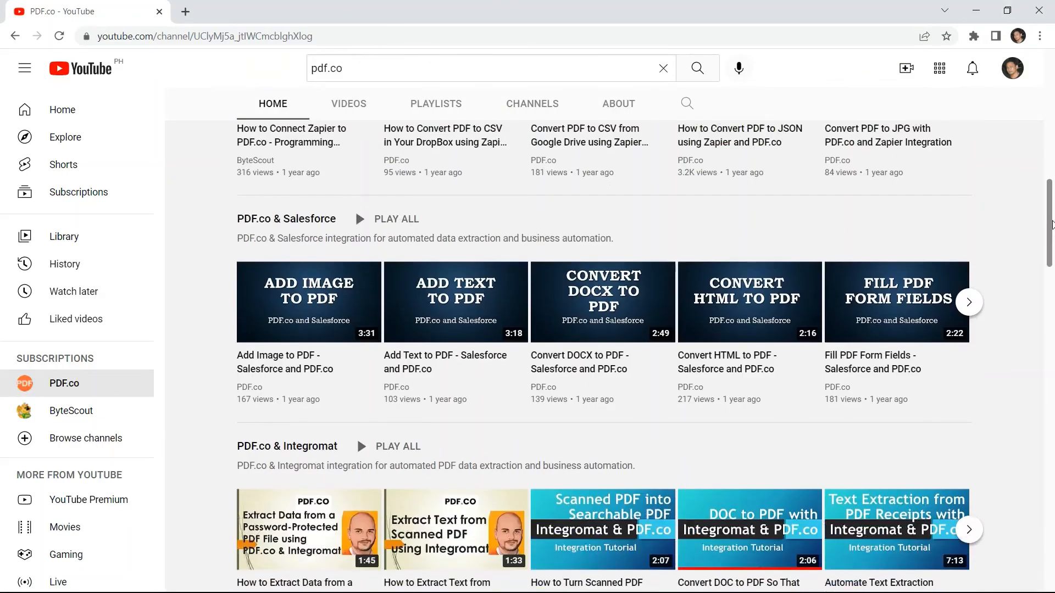
pyautogui.moveTo(1054, 230); pyautogui.dragTo(1054, 309)
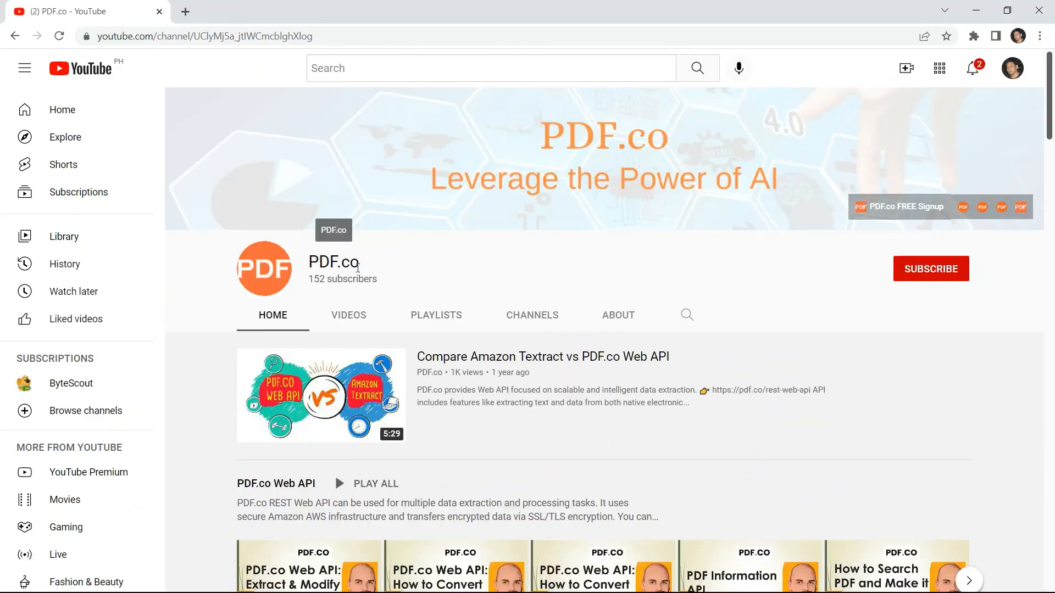
# Subscribe to the PDF.co channel on YouTube and set its notifications to All.
pyautogui.click(941, 270)
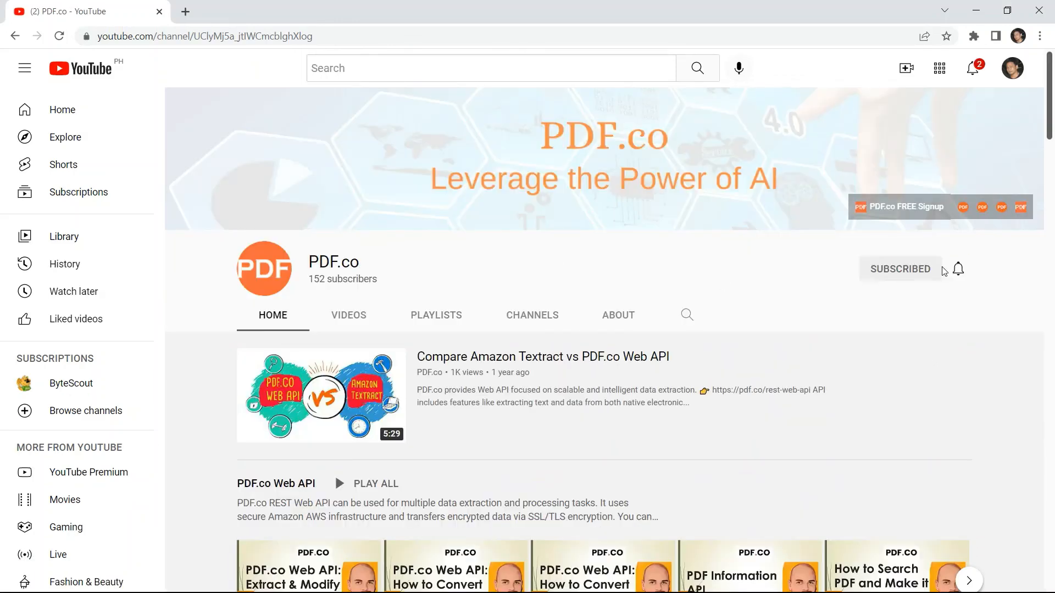
pyautogui.click(958, 269)
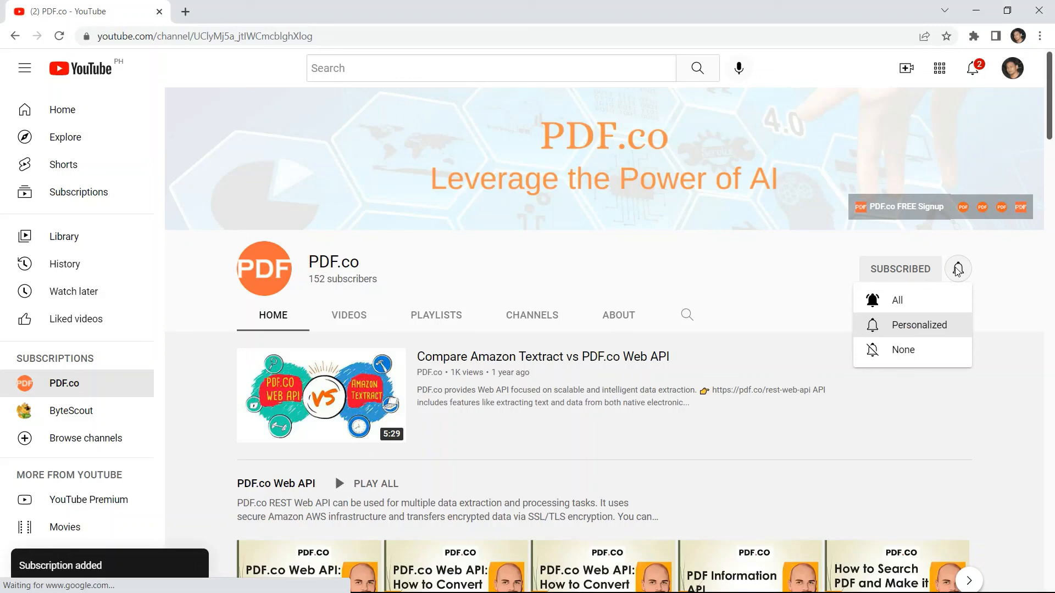
pyautogui.click(904, 300)
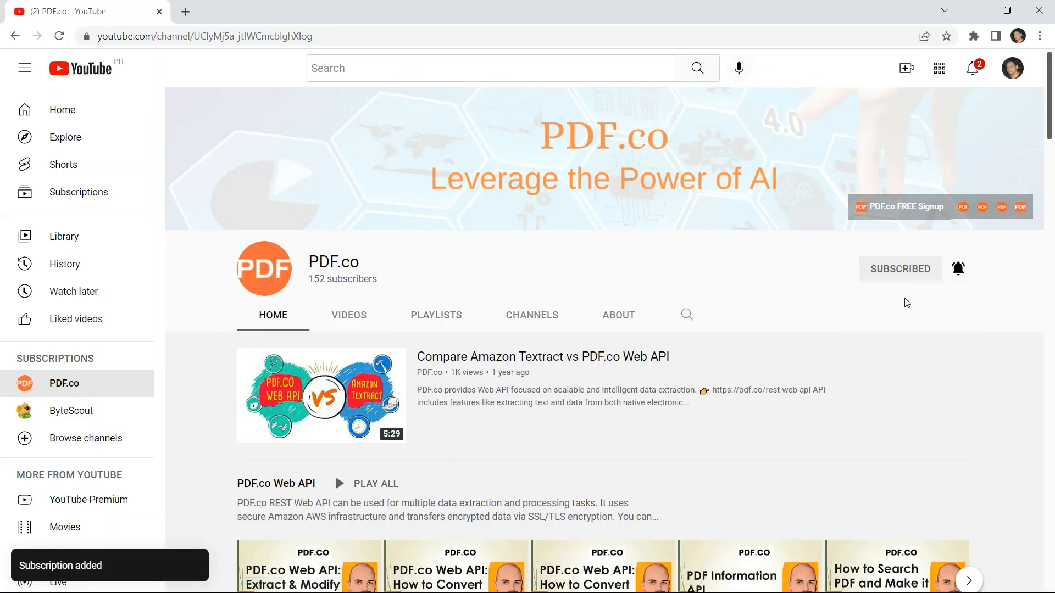